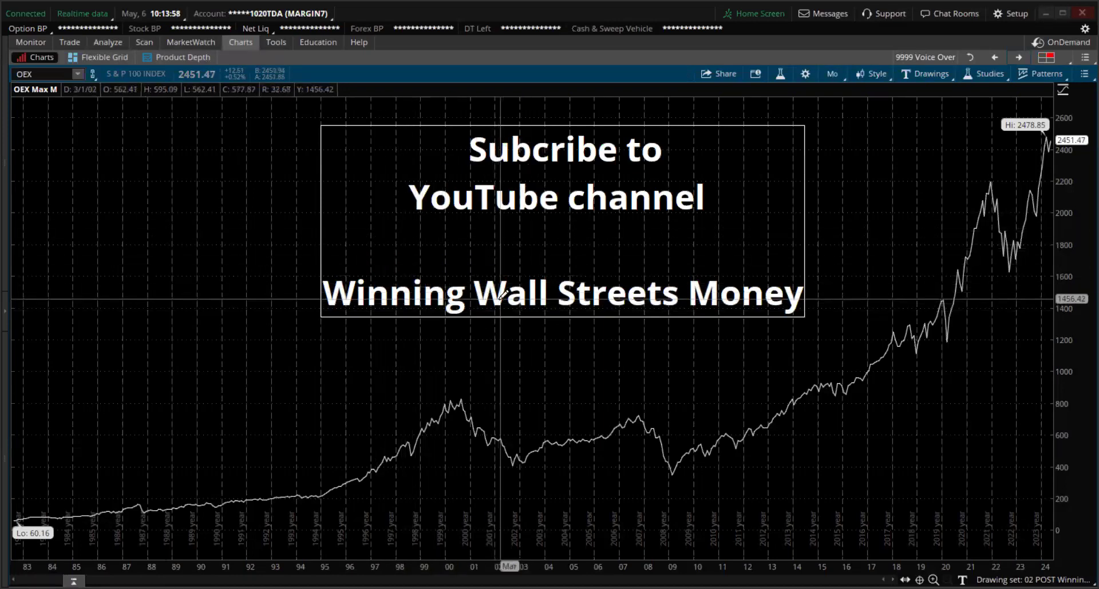
Leave the single-chart voice-over view by restoring its cells, and load the saved chart grid "9103 Daily"
{"action": "left_click", "coordinate": [1018, 57]}
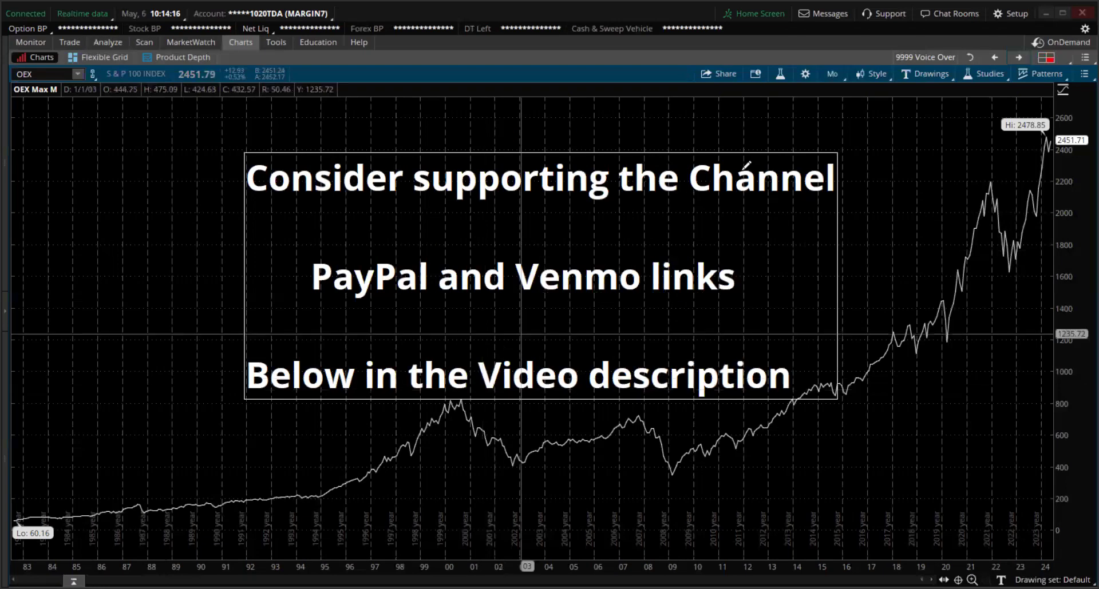
{"action": "left_click", "coordinate": [969, 57]}
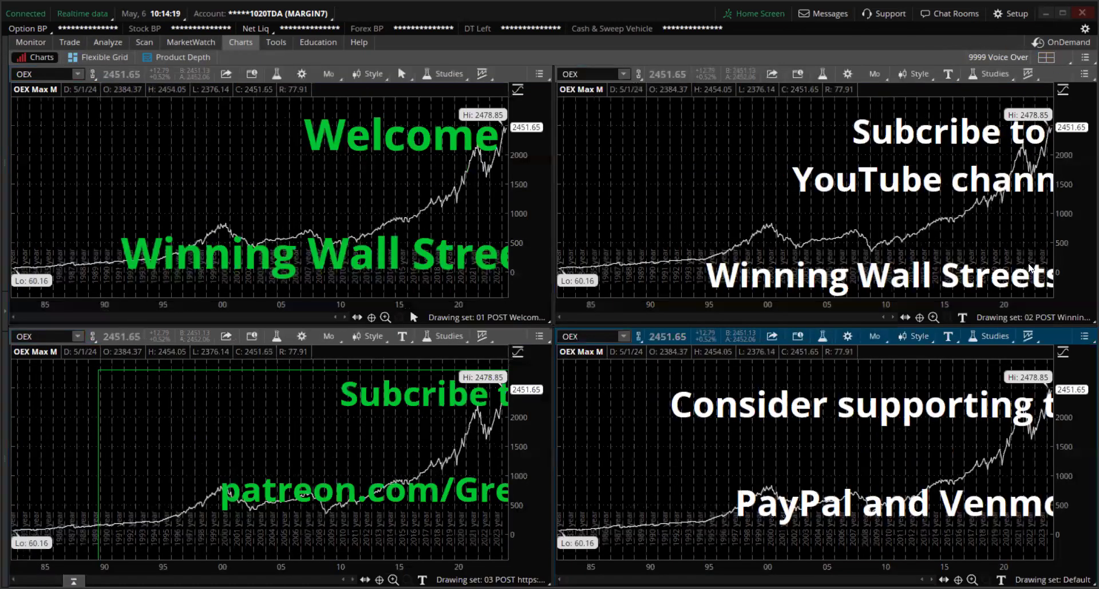
{"action": "left_click", "coordinate": [1050, 57]}
{"action": "mouse_move", "coordinate": [995, 462]}
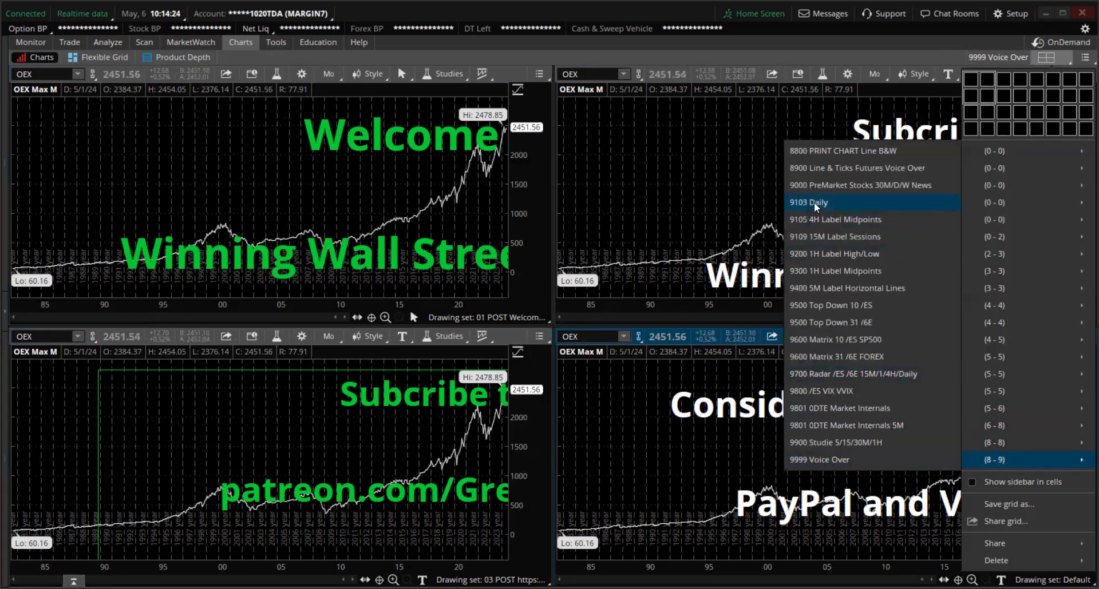
{"action": "left_click", "coordinate": [799, 202]}
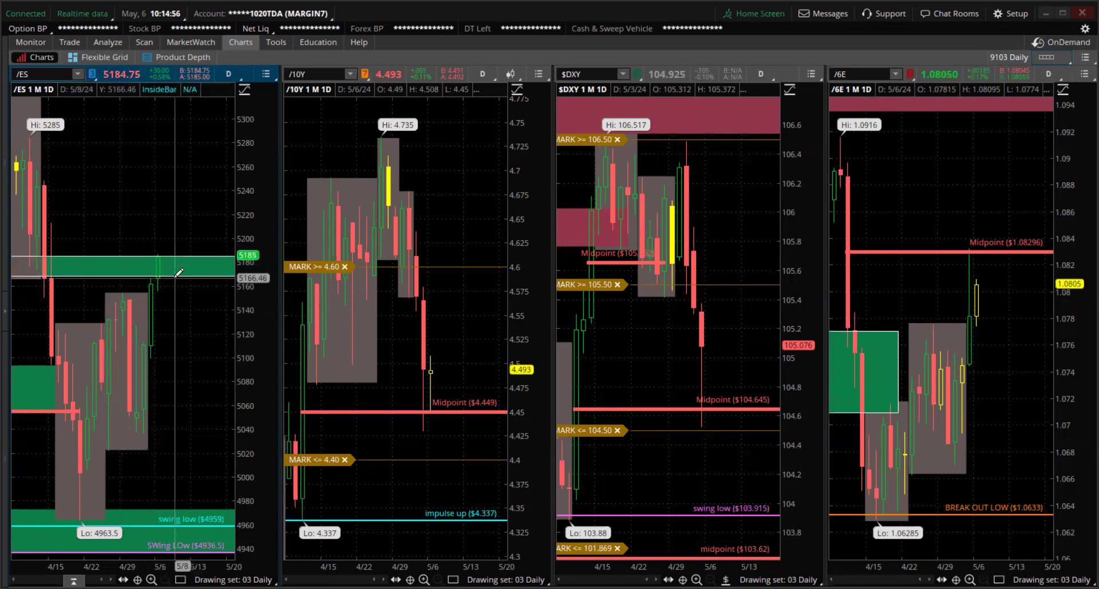
Load the saved chart grid "9500 Top Down 10 /ES"
{"action": "left_click", "coordinate": [1047, 58]}
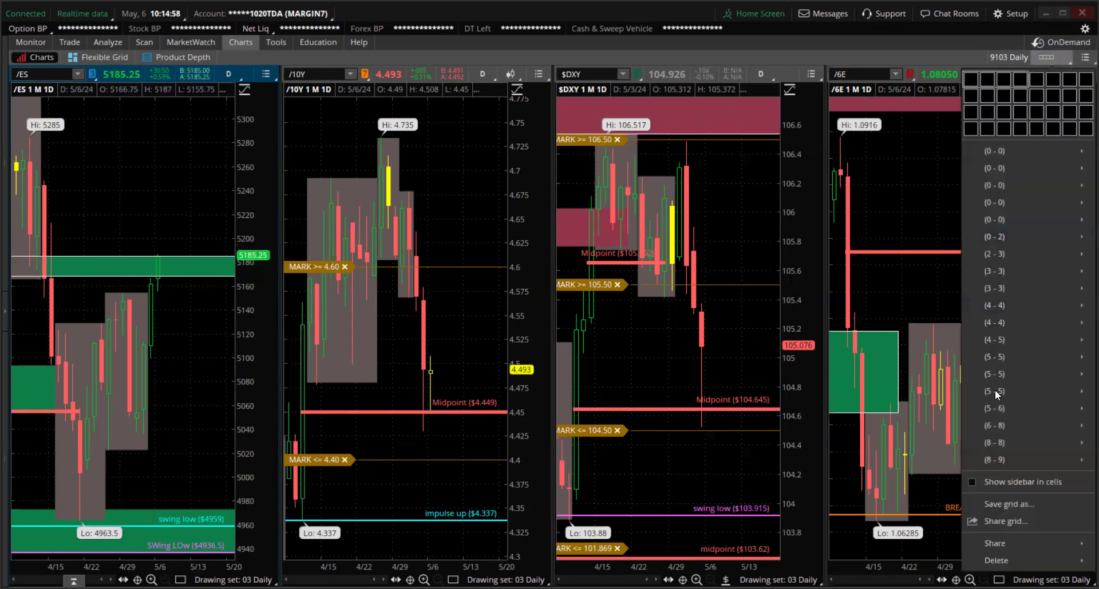
{"action": "mouse_move", "coordinate": [996, 458]}
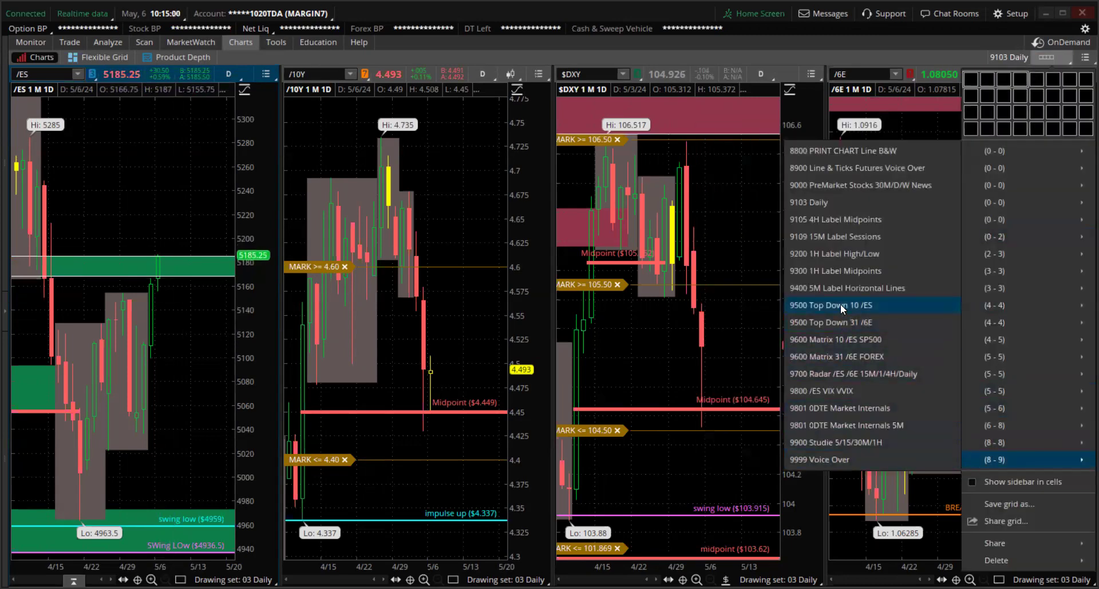
{"action": "left_click", "coordinate": [839, 305]}
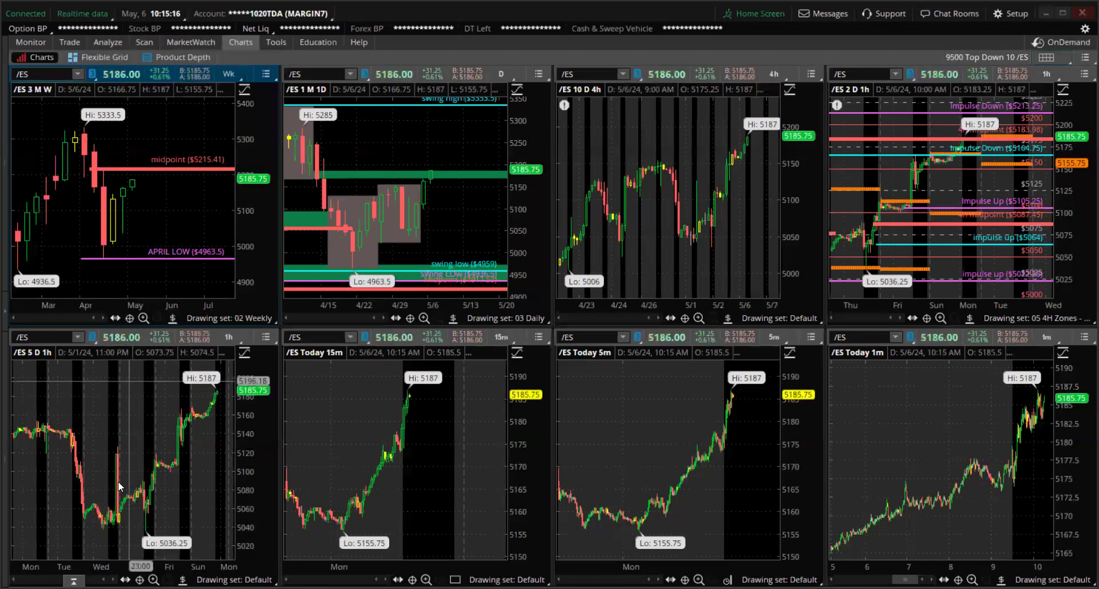
{"action": "right_click", "coordinate": [120, 389]}
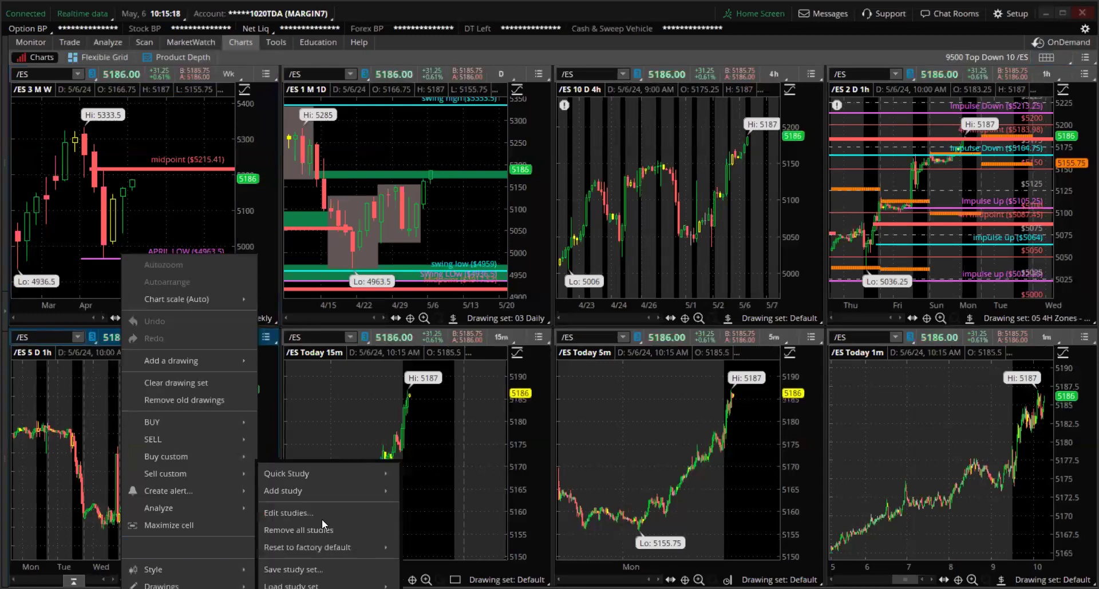
{"action": "mouse_move", "coordinate": [161, 585]}
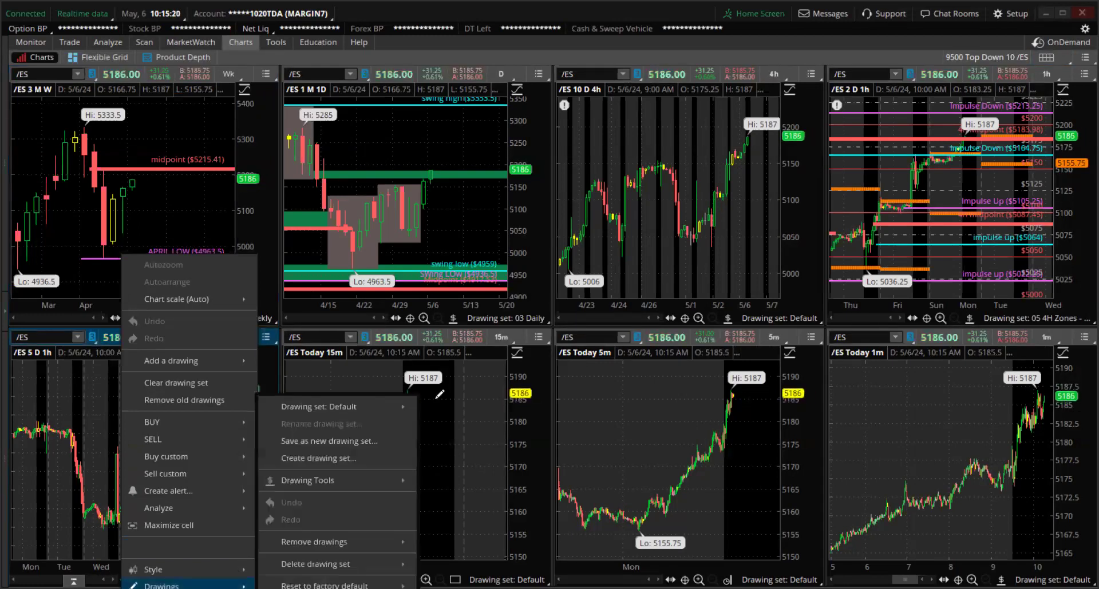
{"action": "left_click", "coordinate": [117, 359]}
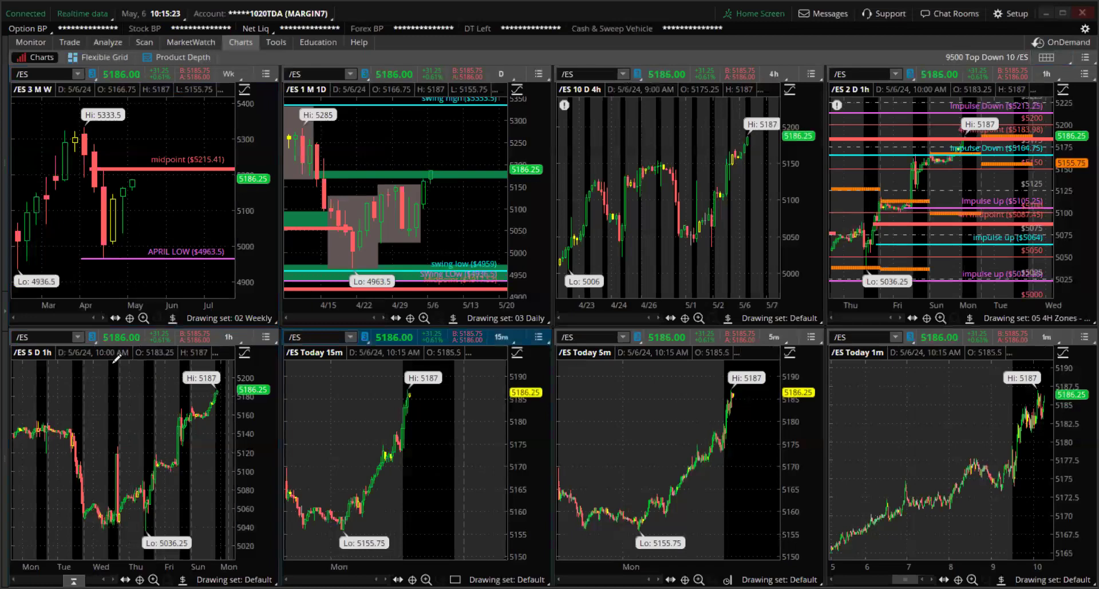
Maximize the 5-day 1-hour /ES chart and advance to today's 15-minute chart in the grid
{"action": "right_click", "coordinate": [113, 341]}
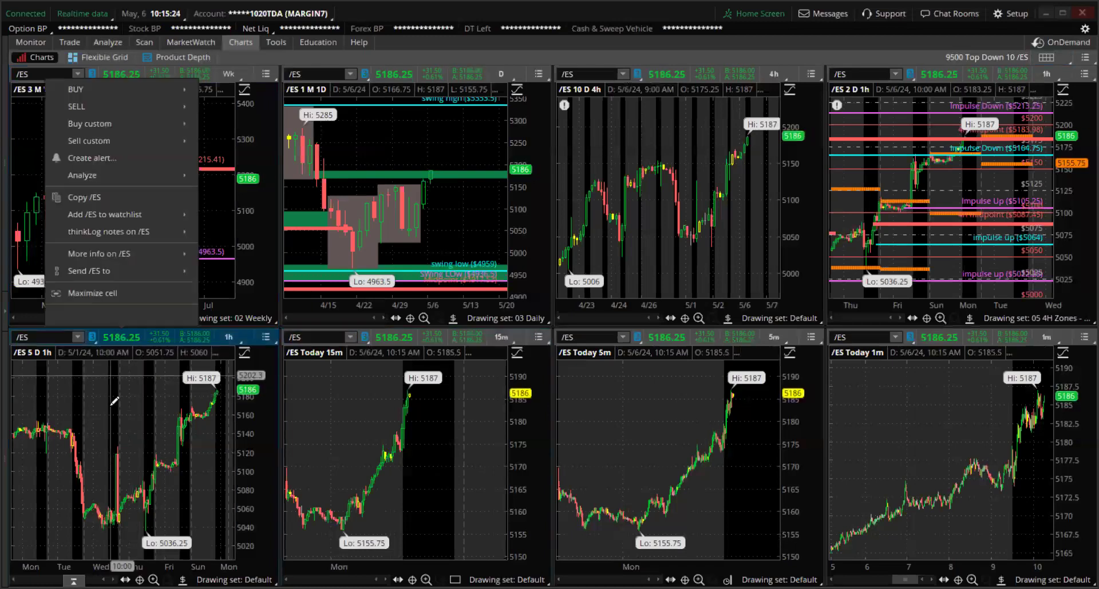
{"action": "left_click", "coordinate": [94, 293]}
{"action": "right_click", "coordinate": [111, 358]}
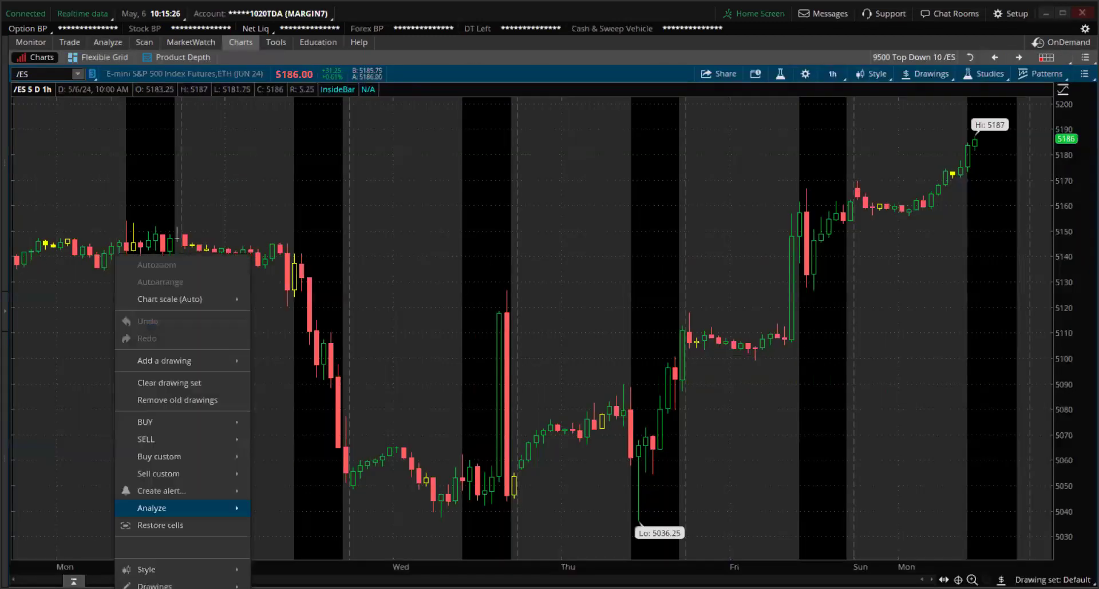
{"action": "left_click", "coordinate": [1016, 60]}
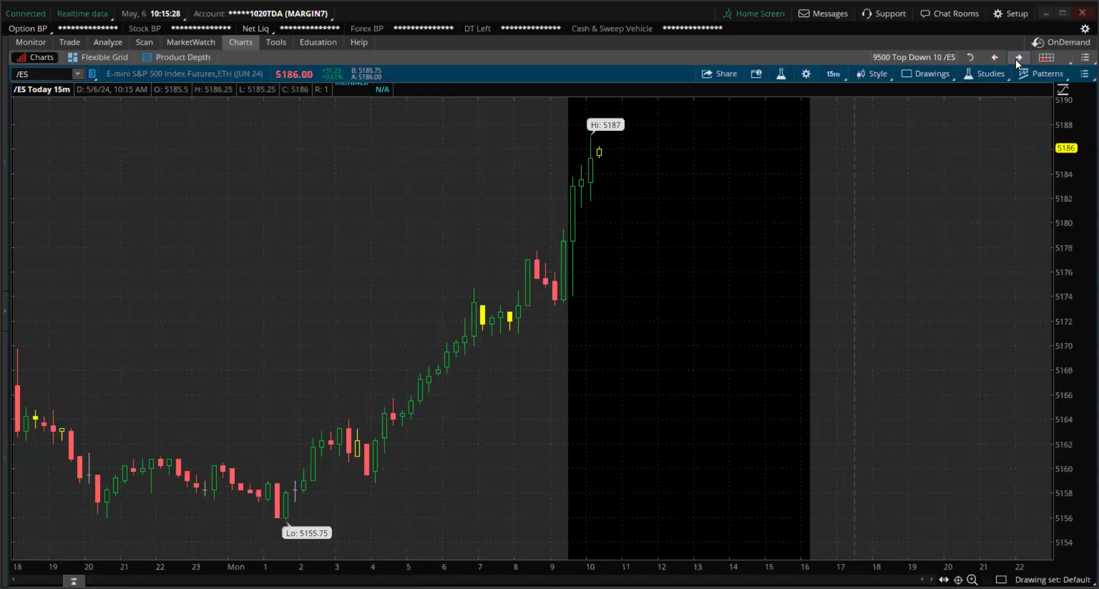
Apply the drawing set "05 4H Zones - Numbers" to today's 15-minute /ES chart and examine the two shaded session boxes
{"action": "right_click", "coordinate": [235, 388]}
{"action": "mouse_move", "coordinate": [234, 584]}
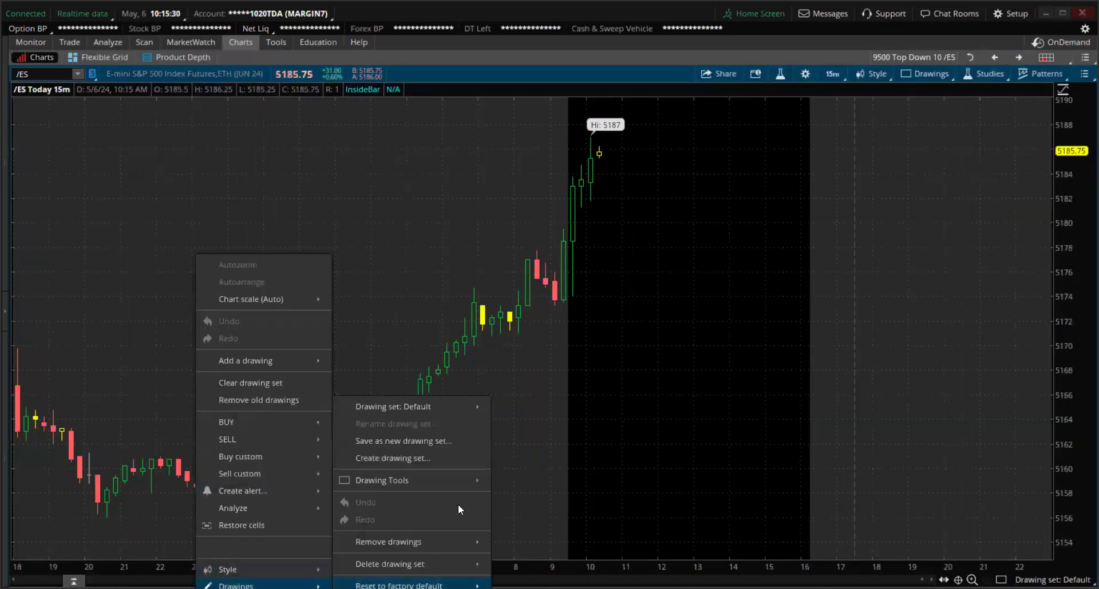
{"action": "mouse_move", "coordinate": [465, 406]}
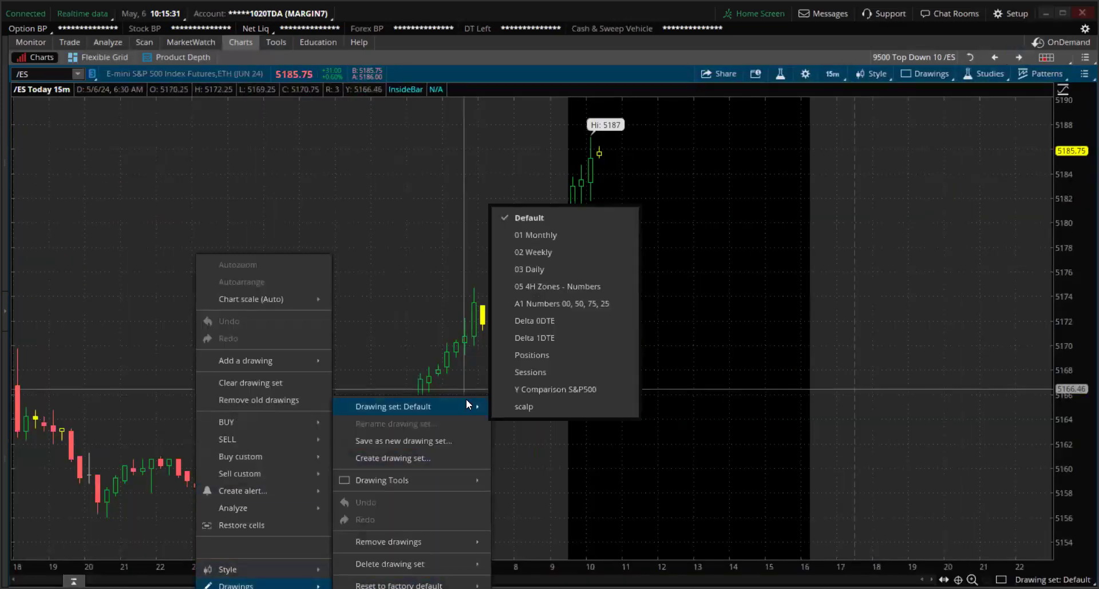
{"action": "left_click", "coordinate": [553, 287]}
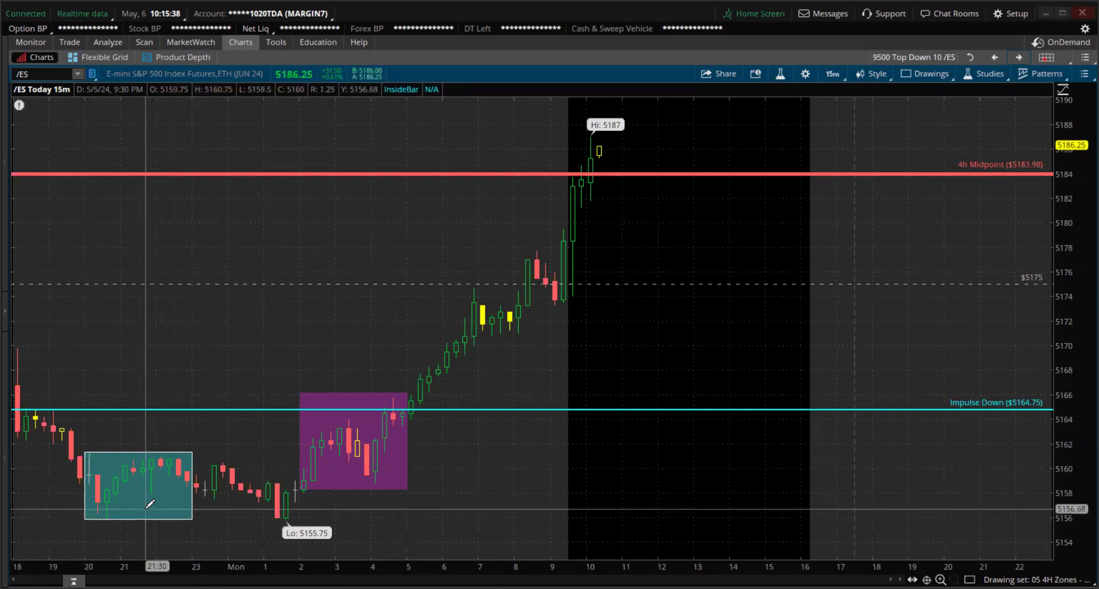
{"action": "mouse_move", "coordinate": [148, 506]}
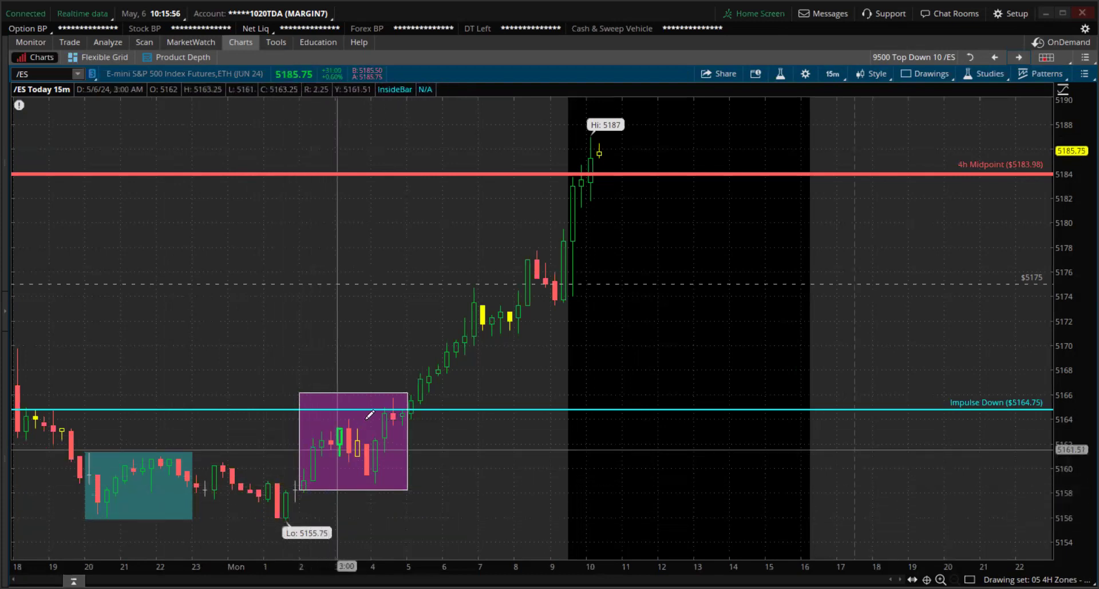
{"action": "mouse_move", "coordinate": [118, 486]}
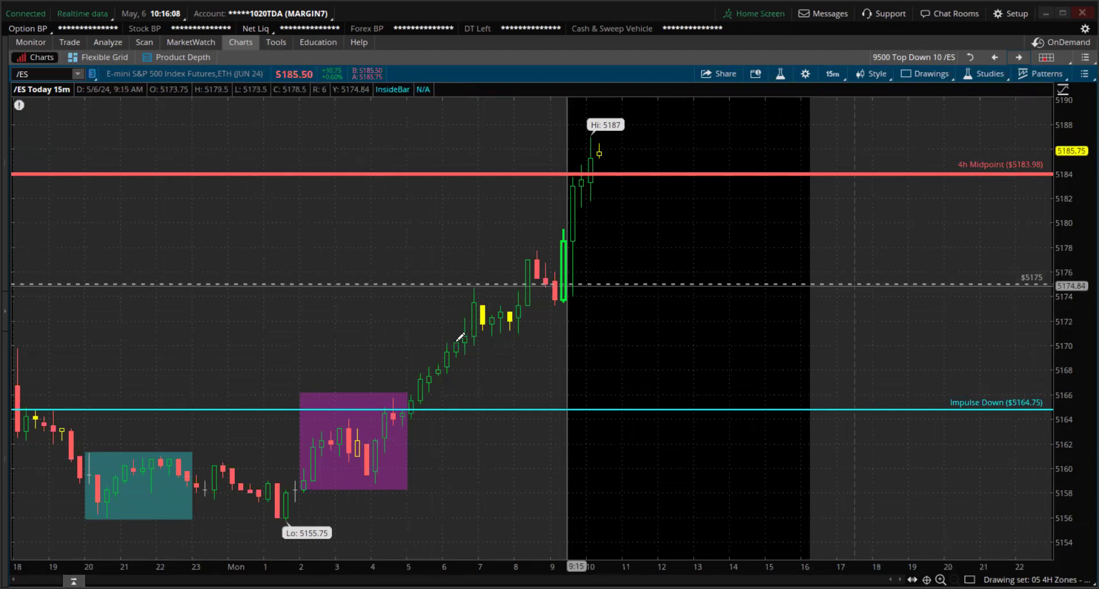
Go back to the 10-day 4-hour /ES chart and apply the drawing set "05 4H Zones - Numbers" to it
{"action": "left_click", "coordinate": [990, 56]}
{"action": "left_click", "coordinate": [991, 56]}
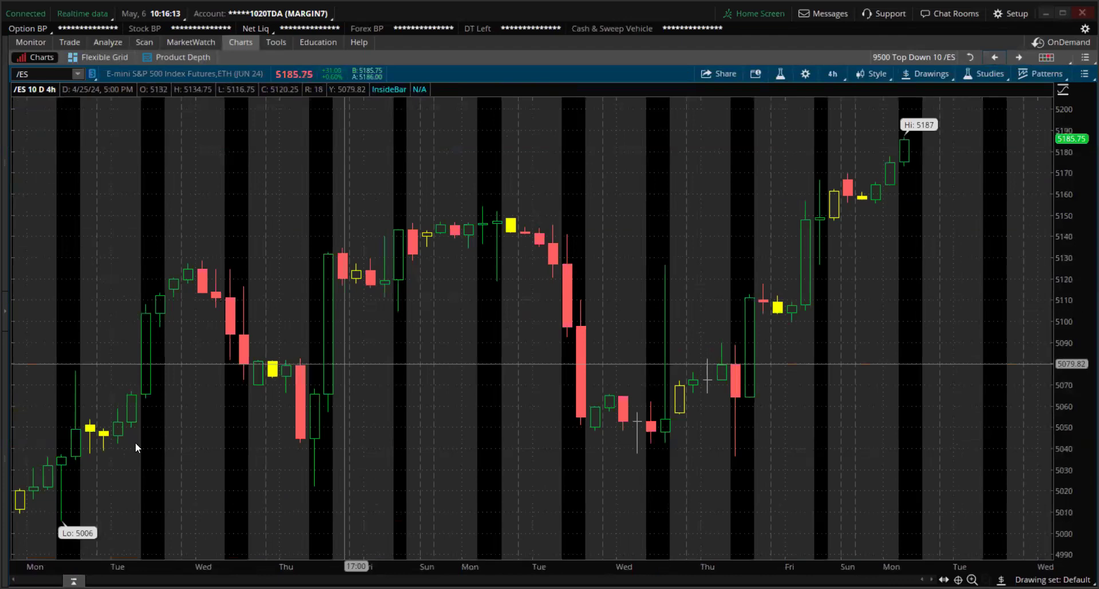
{"action": "right_click", "coordinate": [87, 450]}
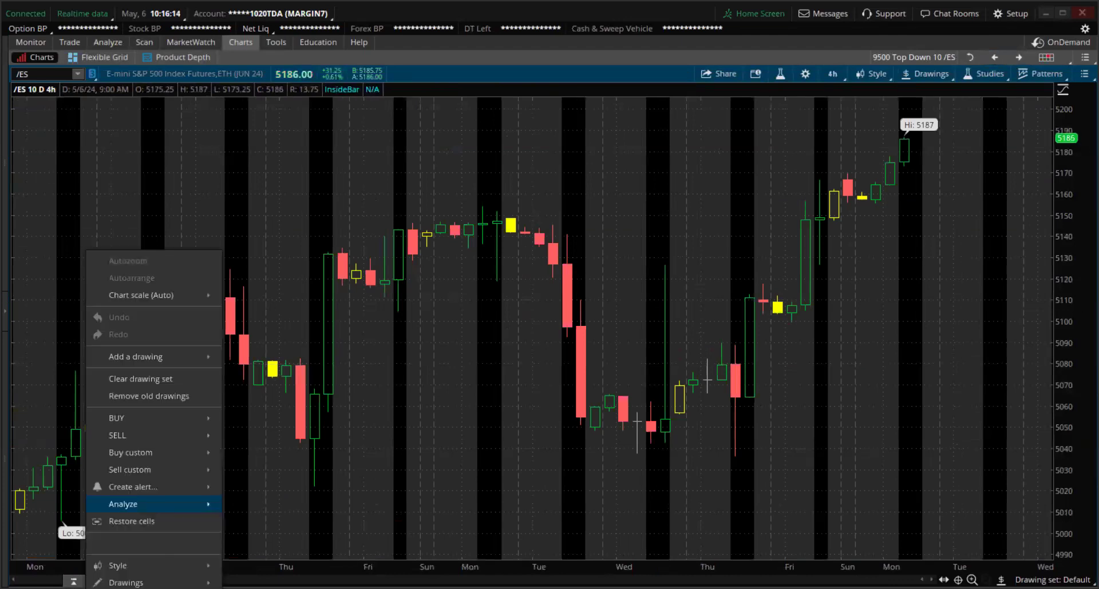
{"action": "mouse_move", "coordinate": [126, 583]}
{"action": "mouse_move", "coordinate": [377, 404]}
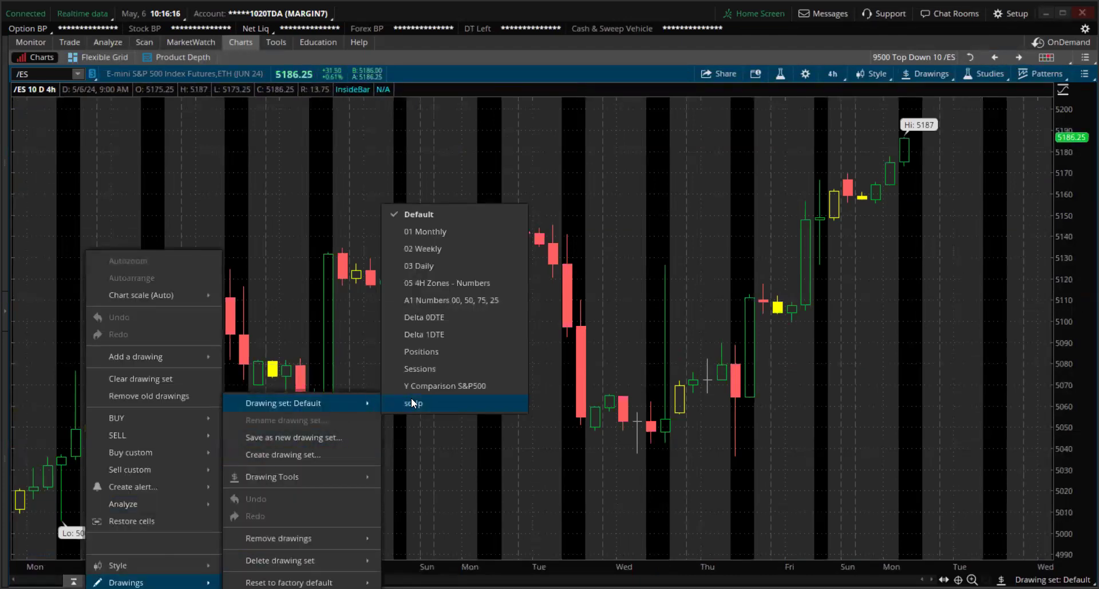
{"action": "left_click", "coordinate": [432, 283]}
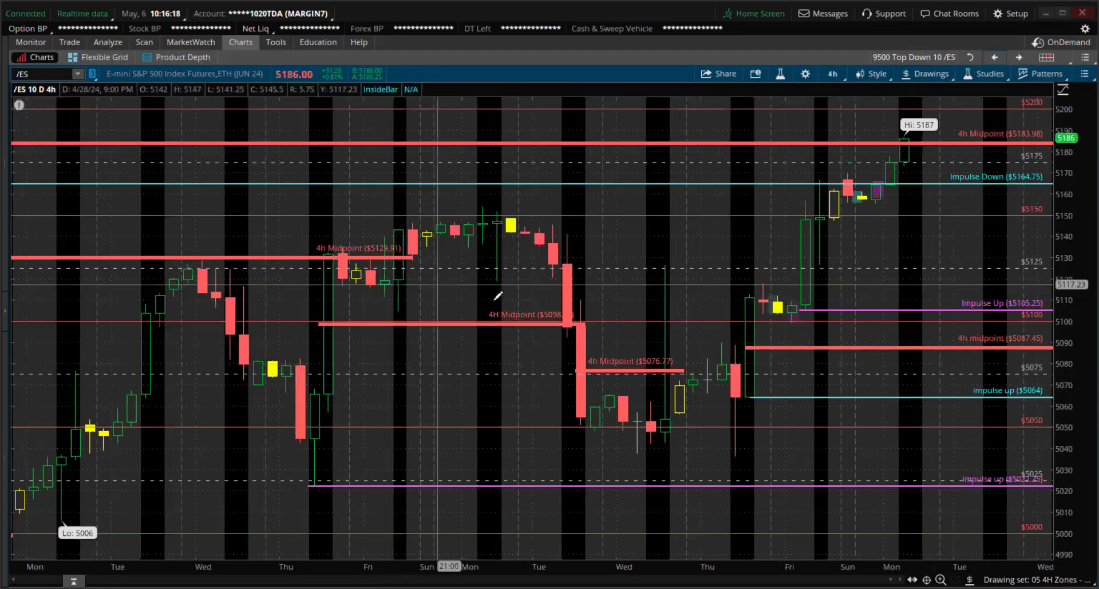
Change the 4-hour chart's time frame to 90 D : 4h and examine the latest candles around the 4h Midpoint line
{"action": "mouse_move", "coordinate": [400, 383]}
{"action": "left_mouse_down"}
{"action": "mouse_move", "coordinate": [1082, 409]}
{"action": "mouse_move", "coordinate": [1045, 401]}
{"action": "left_mouse_up"}
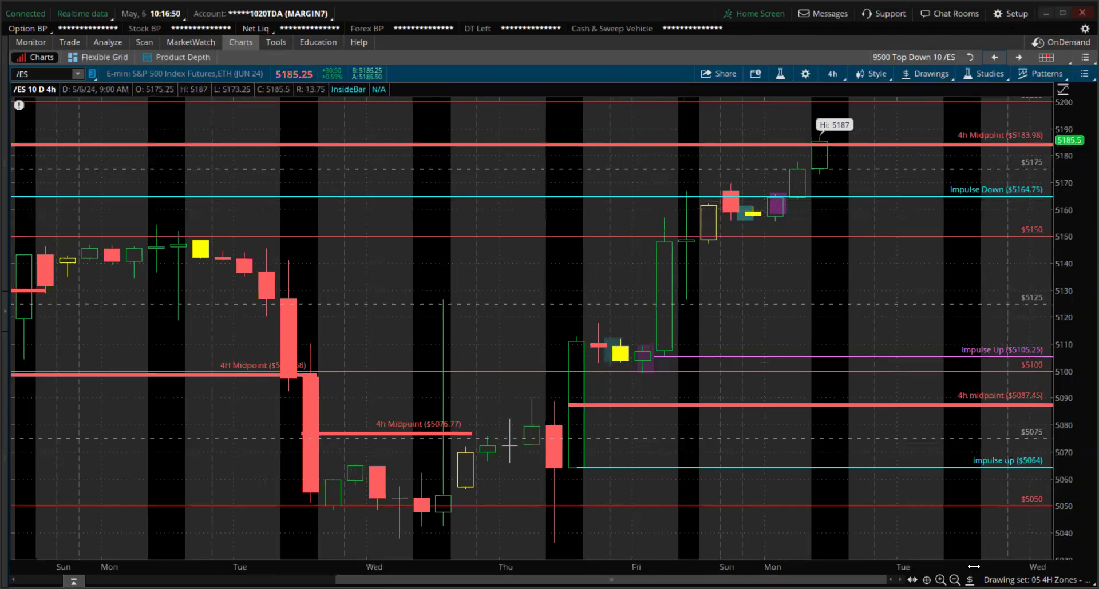
{"action": "left_click", "coordinate": [955, 579]}
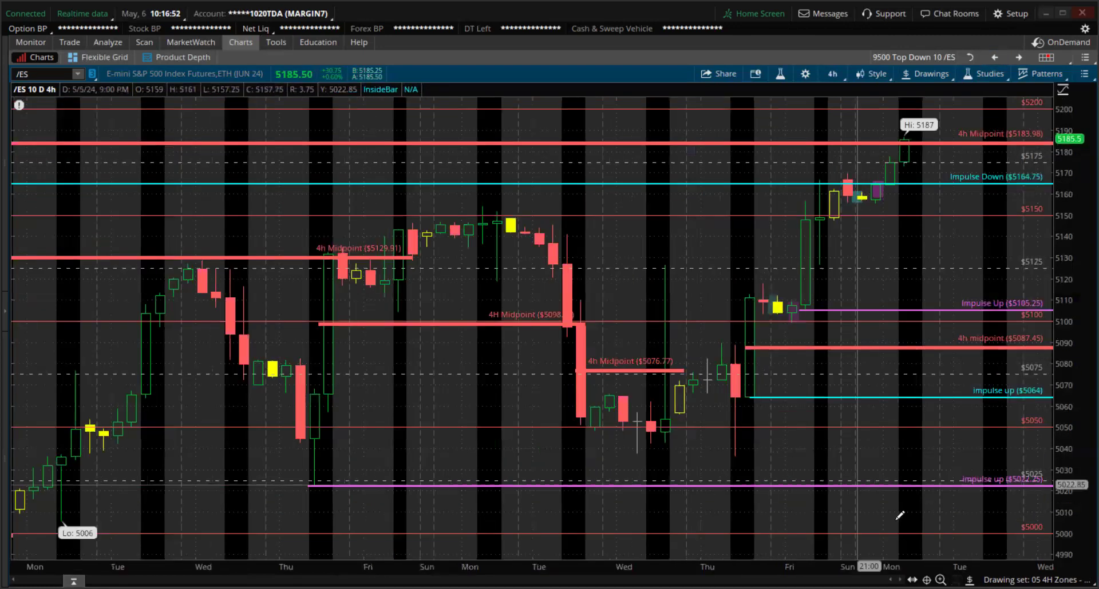
{"action": "left_click", "coordinate": [833, 74]}
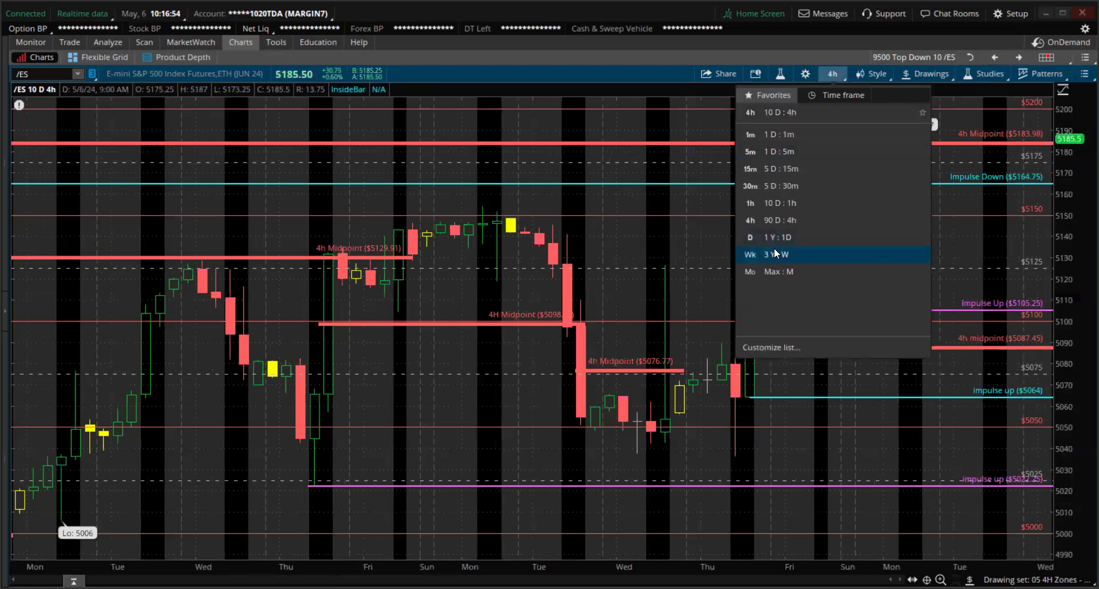
{"action": "left_click", "coordinate": [772, 221]}
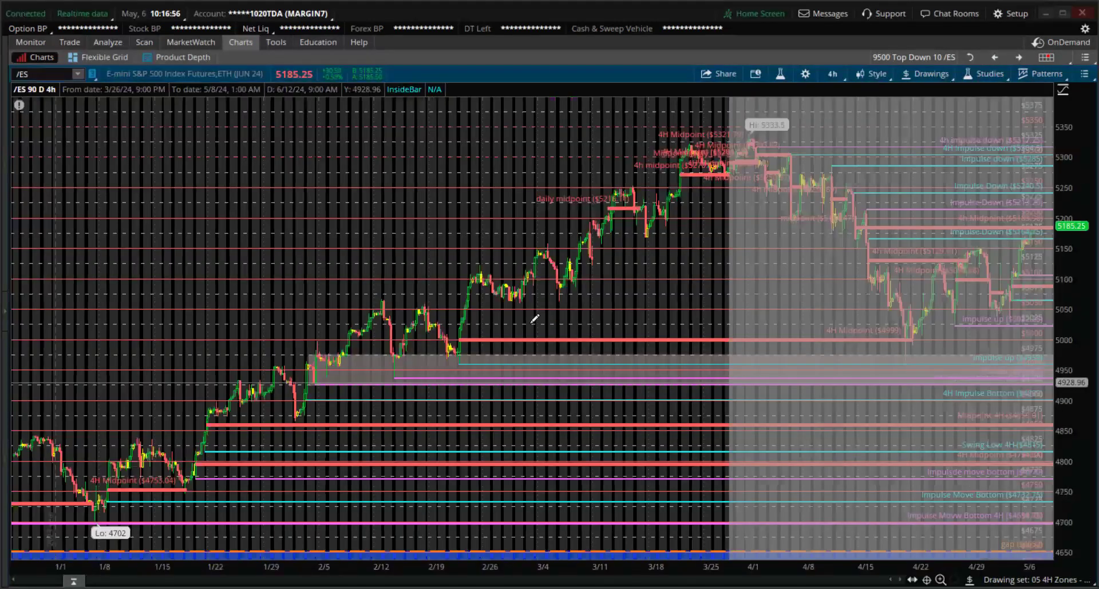
{"action": "left_click_drag", "start_coordinate": [872, 344], "coordinate": [873, 344]}
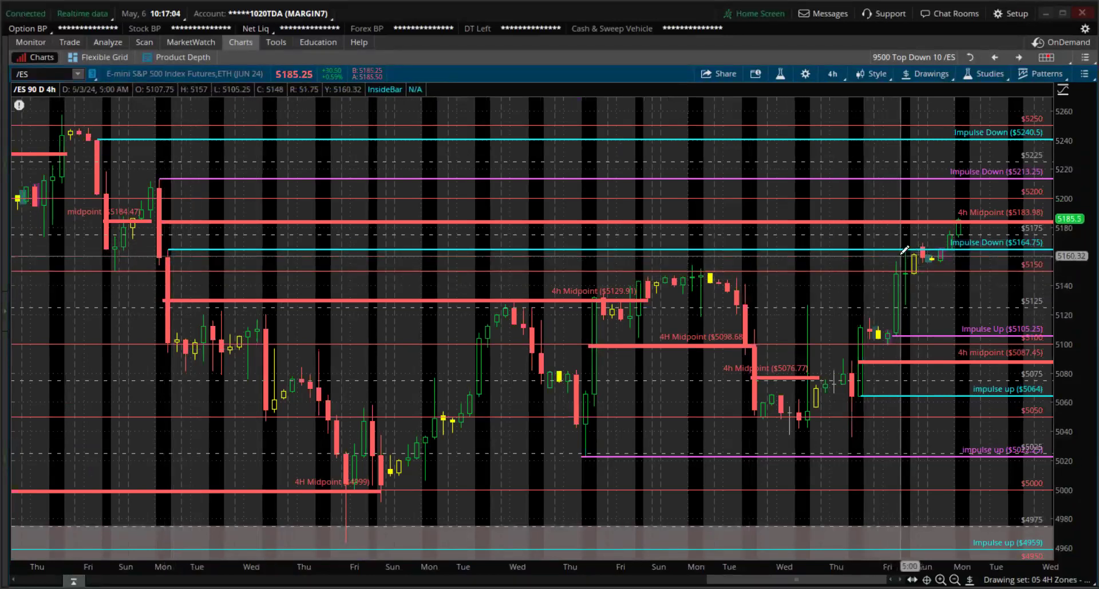
{"action": "left_click_drag", "start_coordinate": [979, 275], "coordinate": [873, 275]}
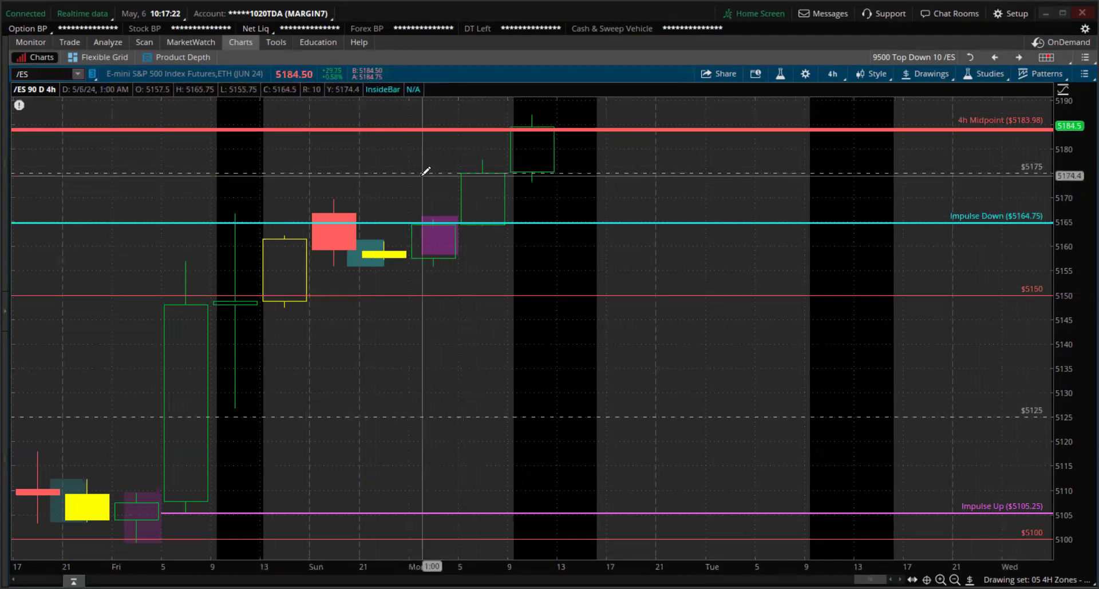
Review the daily and weekly /ES charts and return to the 90-day 4-hour chart to examine its midpoint and impulse levels
{"action": "left_click", "coordinate": [989, 60]}
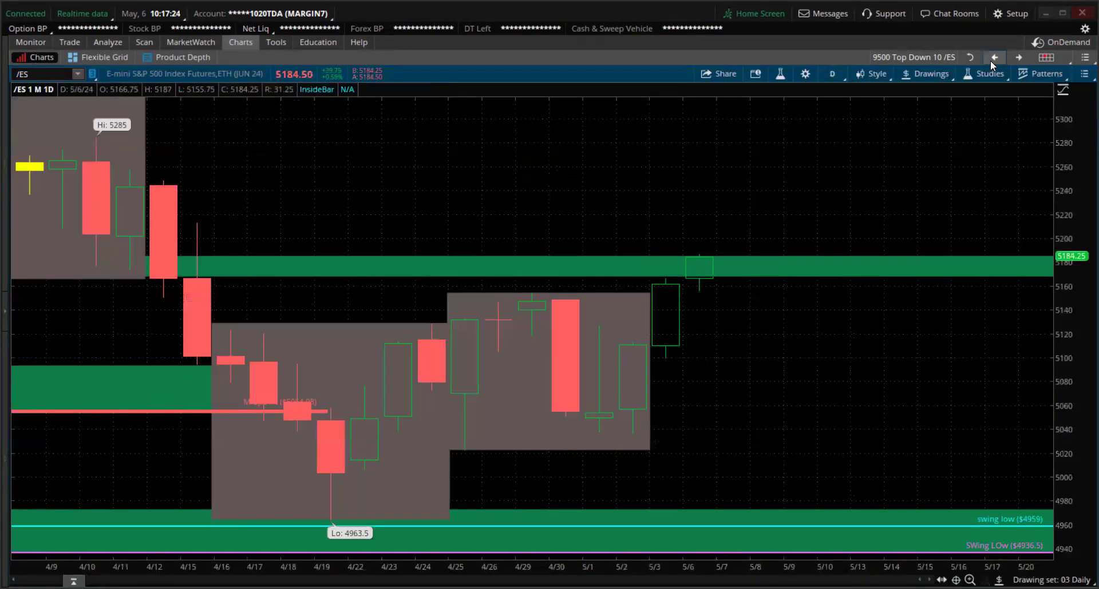
{"action": "left_click", "coordinate": [990, 60]}
{"action": "left_click", "coordinate": [1016, 60]}
{"action": "left_click", "coordinate": [1016, 59]}
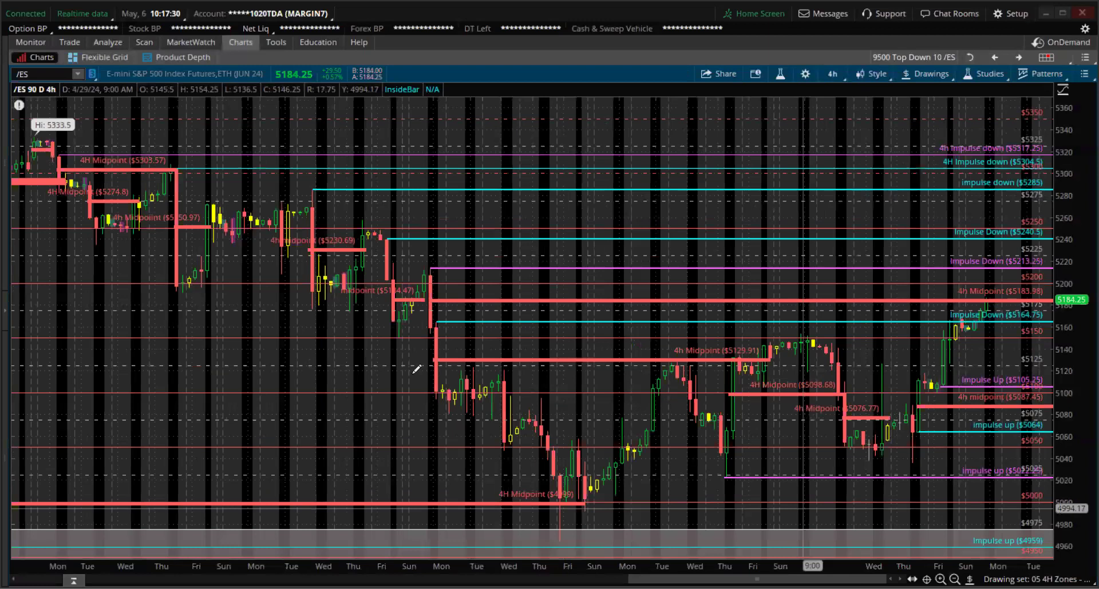
{"action": "scroll", "coordinate": [238, 257], "scroll_direction": "up", "scroll_amount": 2}
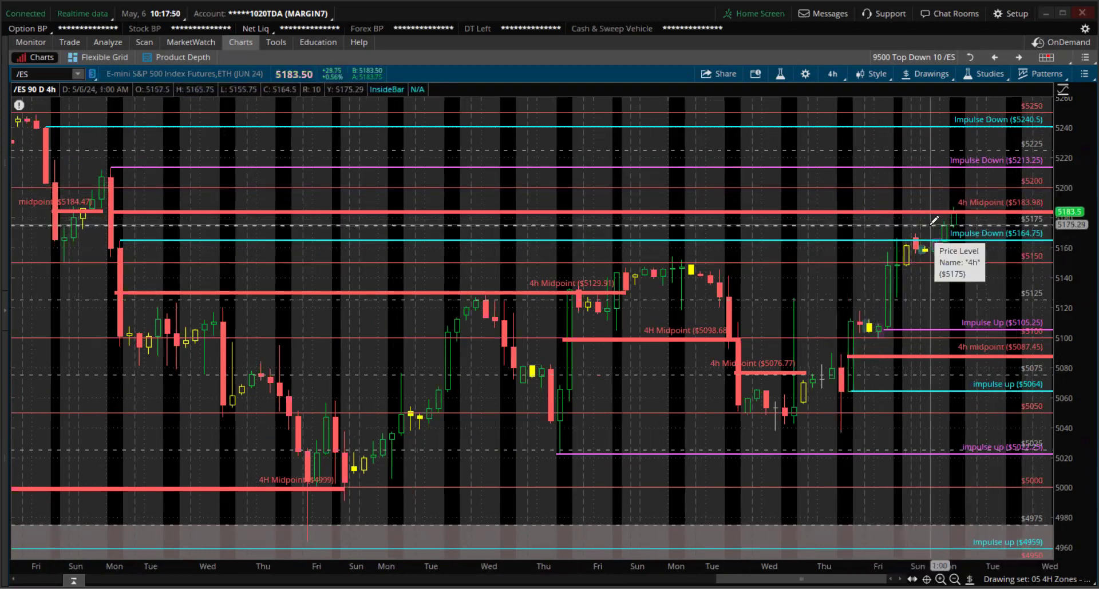
Bring up the 5-day 1-hour /ES chart, apply the drawing set "scalp" and examine the levels around the current session
{"action": "left_click", "coordinate": [1018, 58]}
{"action": "right_click", "coordinate": [116, 357]}
{"action": "mouse_move", "coordinate": [189, 585]}
{"action": "mouse_move", "coordinate": [402, 415]}
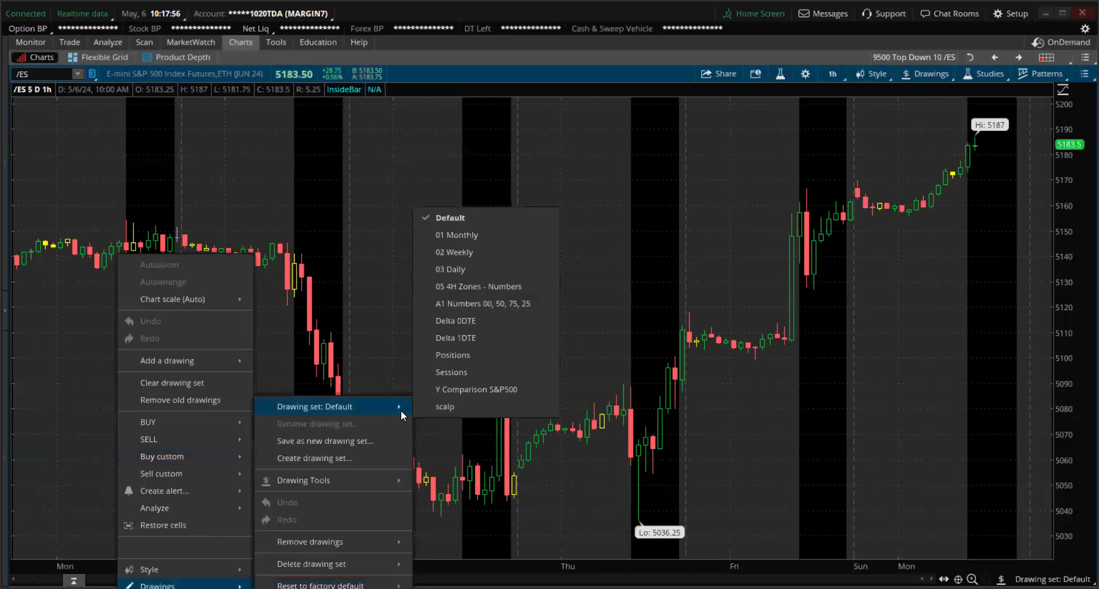
{"action": "left_click", "coordinate": [438, 407]}
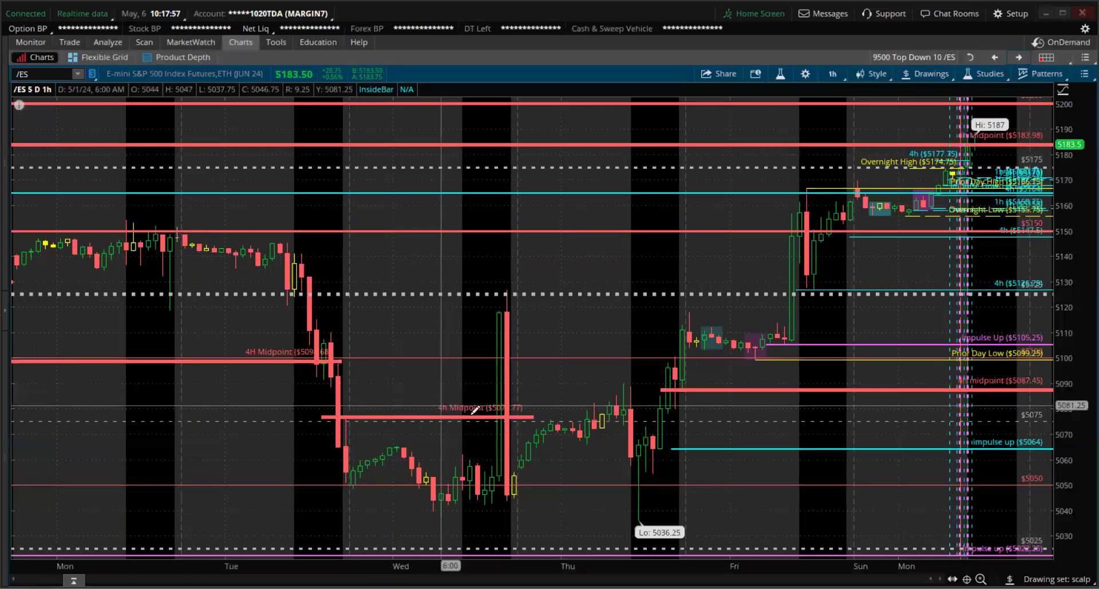
{"action": "left_click_drag", "start_coordinate": [475, 410], "coordinate": [1053, 414]}
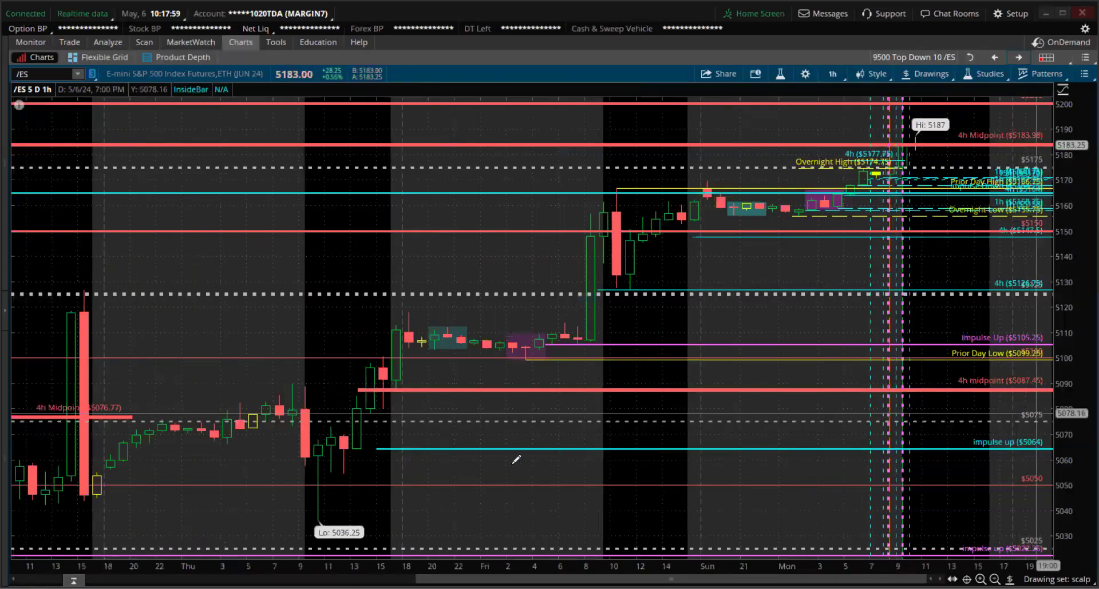
{"action": "left_click_drag", "start_coordinate": [455, 427], "coordinate": [1086, 344]}
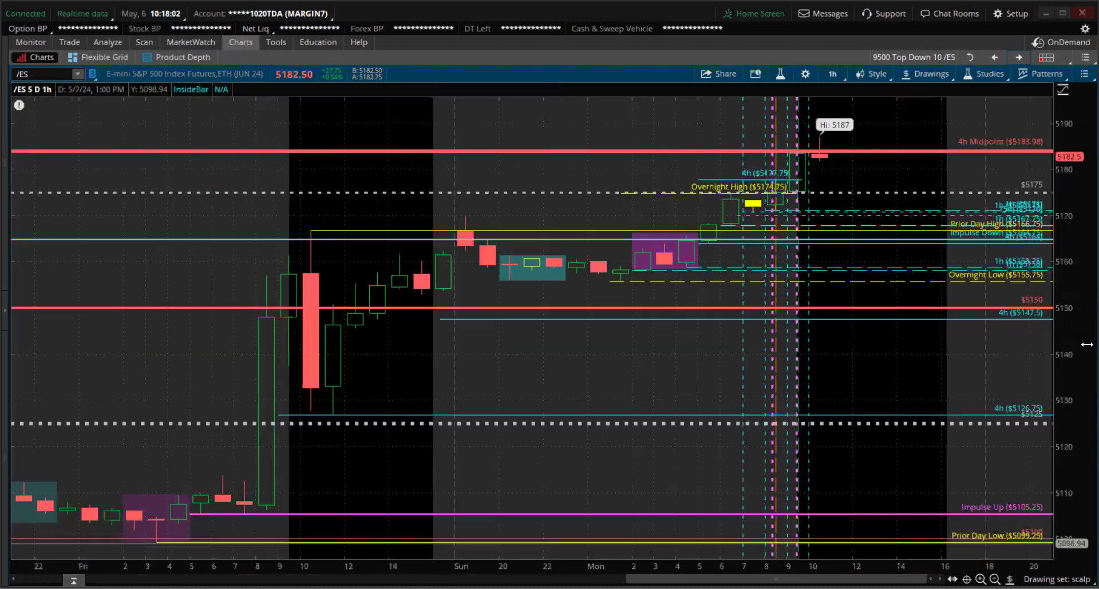
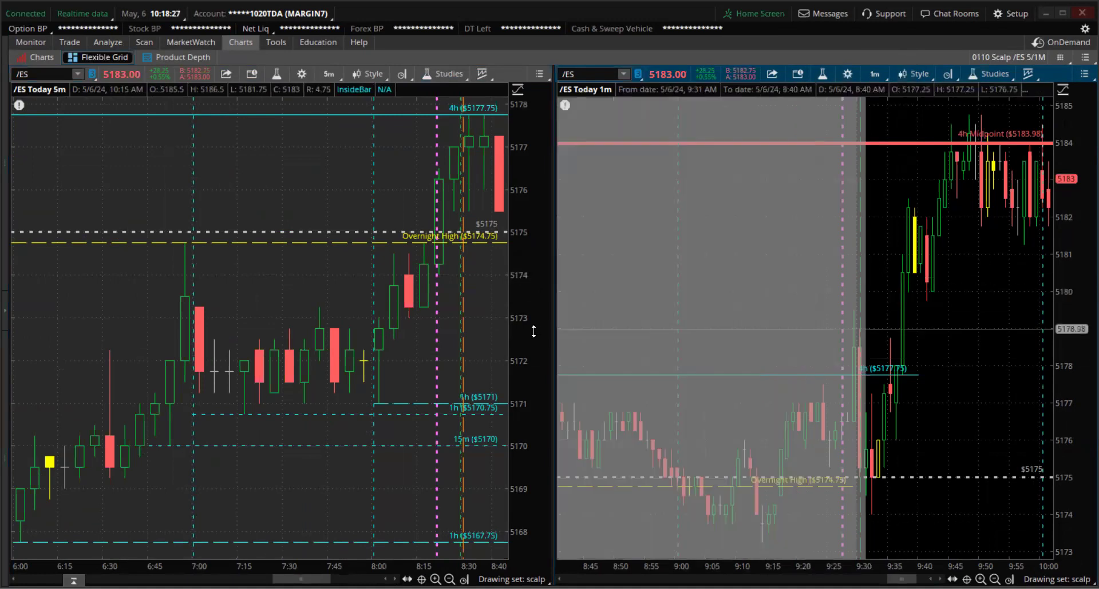
Examine the 5-minute and 1-minute /ES charts from the early-morning session through 8:30 around the Overnight High level
{"action": "scroll", "coordinate": [364, 522], "scroll_direction": "up", "scroll_amount": 3}
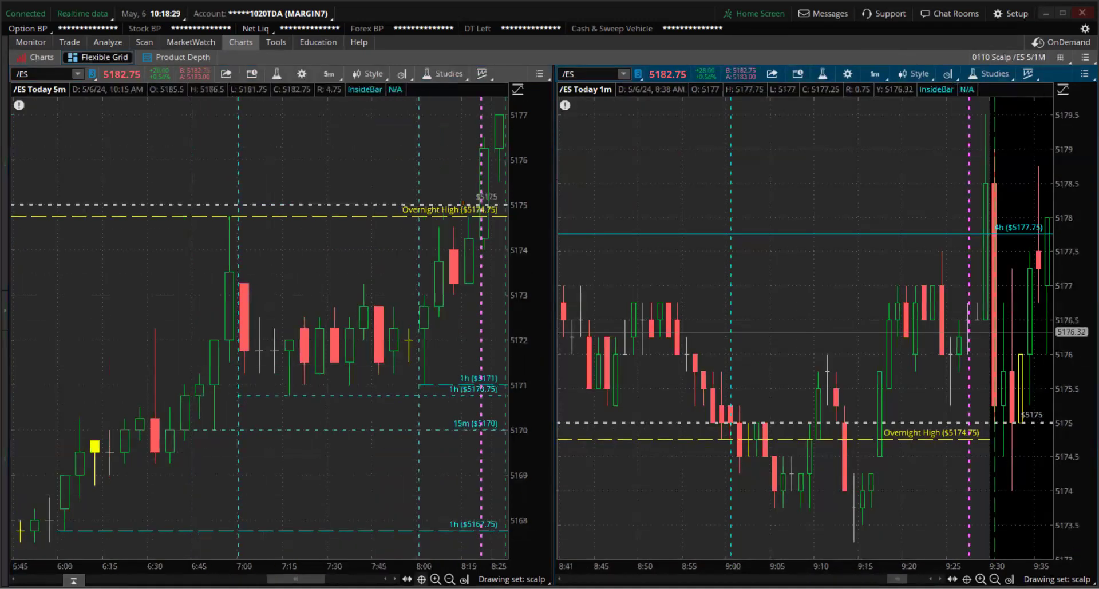
{"action": "left_click", "coordinate": [450, 579]}
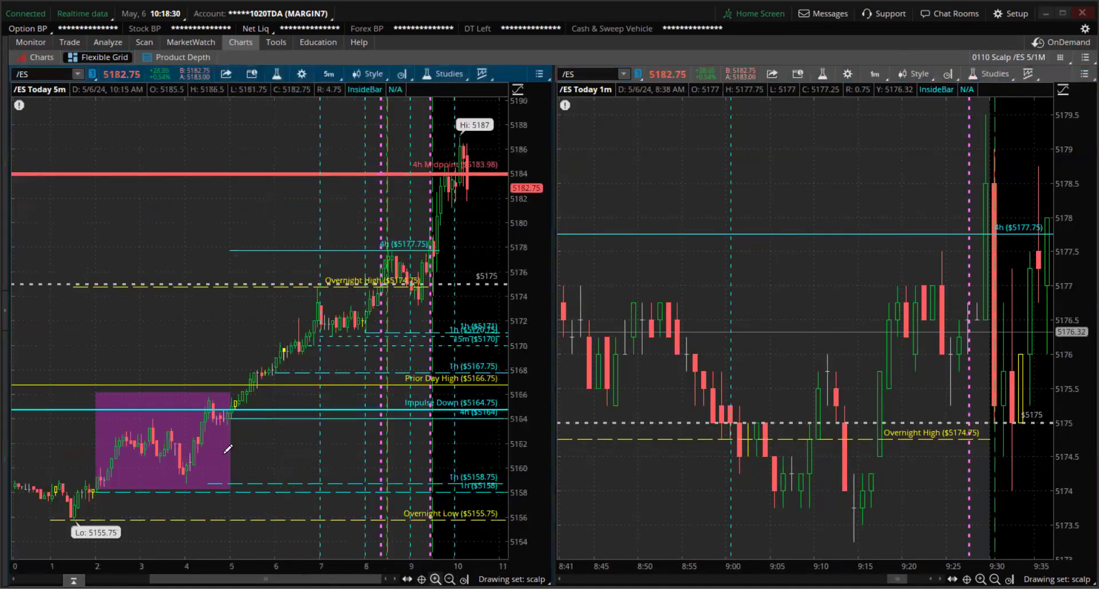
{"action": "left_click_drag", "start_coordinate": [95, 431], "coordinate": [399, 421]}
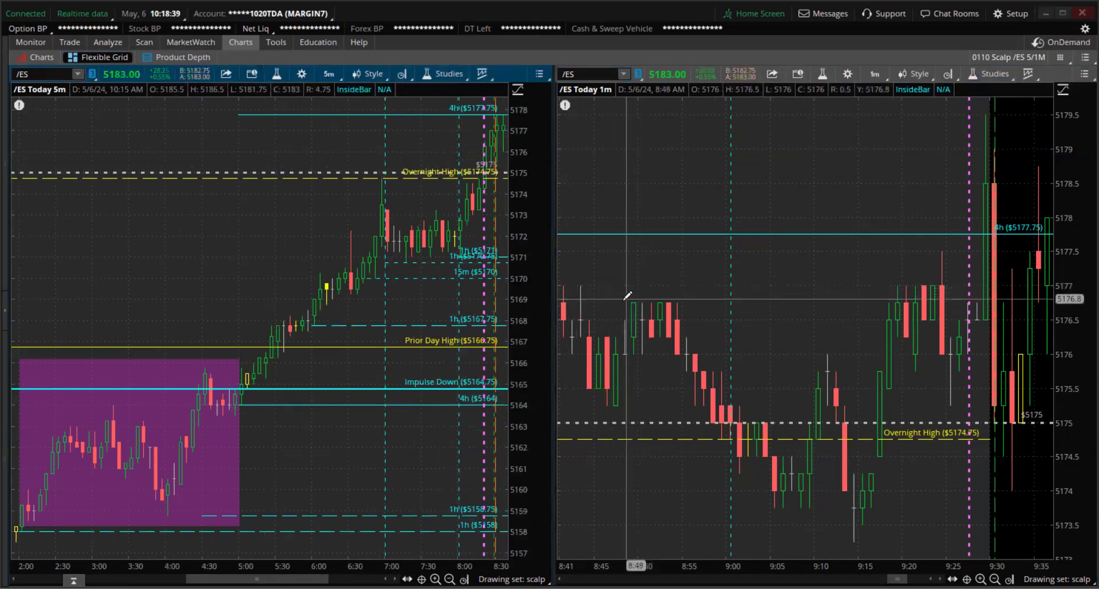
{"action": "scroll", "coordinate": [973, 394], "scroll_direction": "up", "scroll_amount": 3}
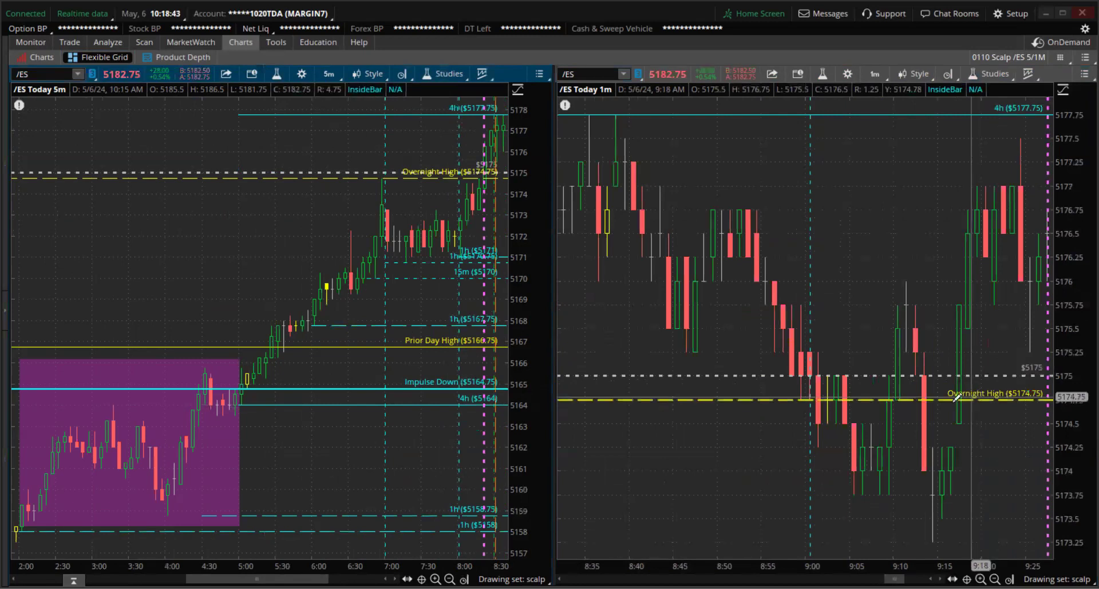
{"action": "scroll", "coordinate": [956, 397], "scroll_direction": "up", "scroll_amount": 5}
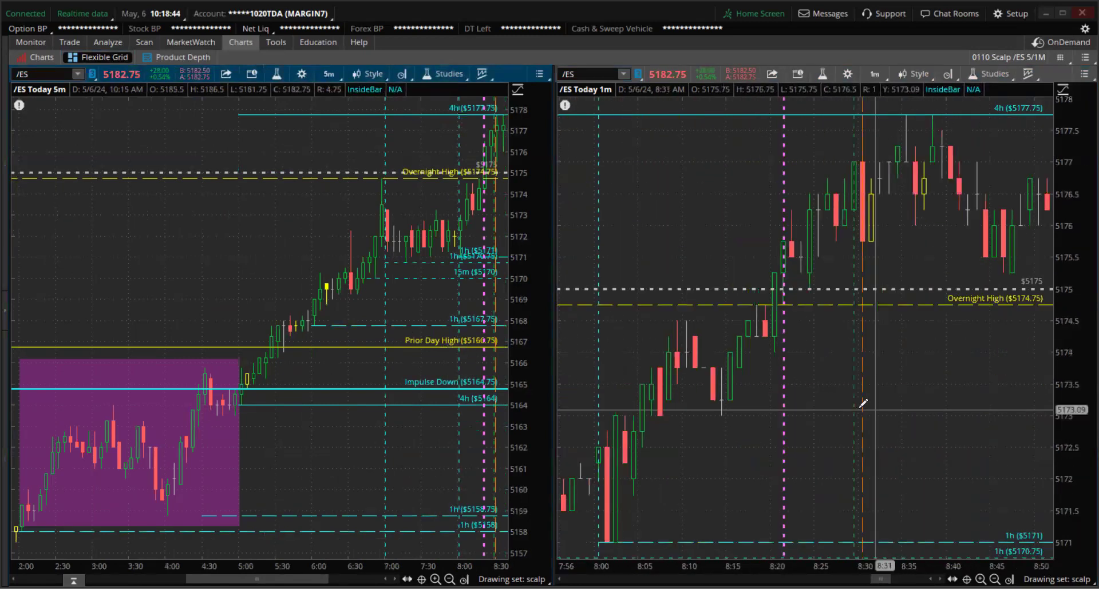
{"action": "scroll", "coordinate": [863, 404], "scroll_direction": "up", "scroll_amount": 5}
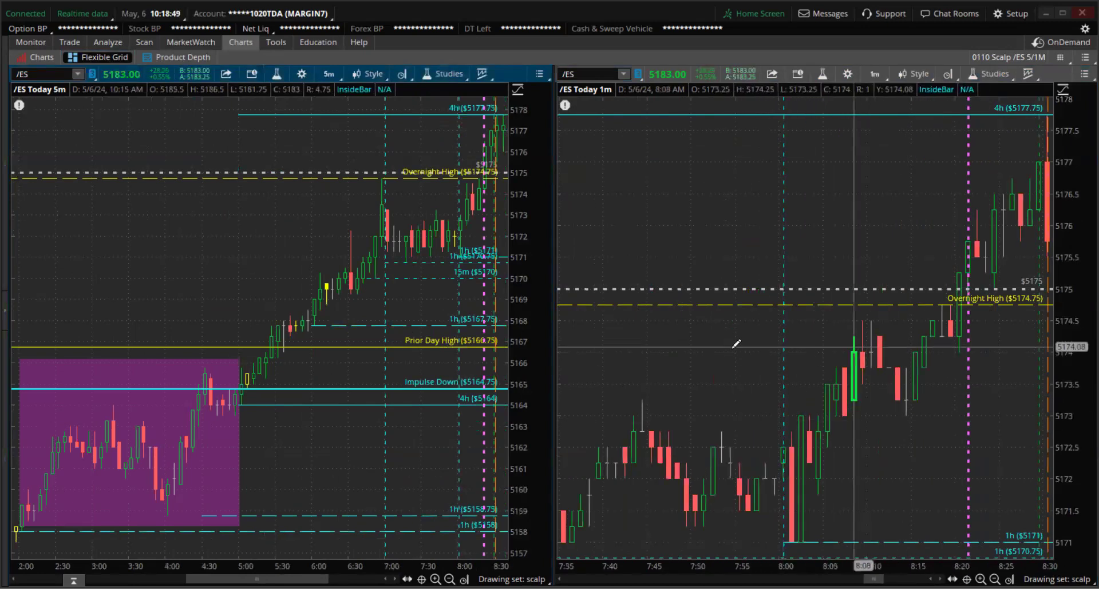
{"action": "left_click_drag", "start_coordinate": [237, 363], "coordinate": [557, 362]}
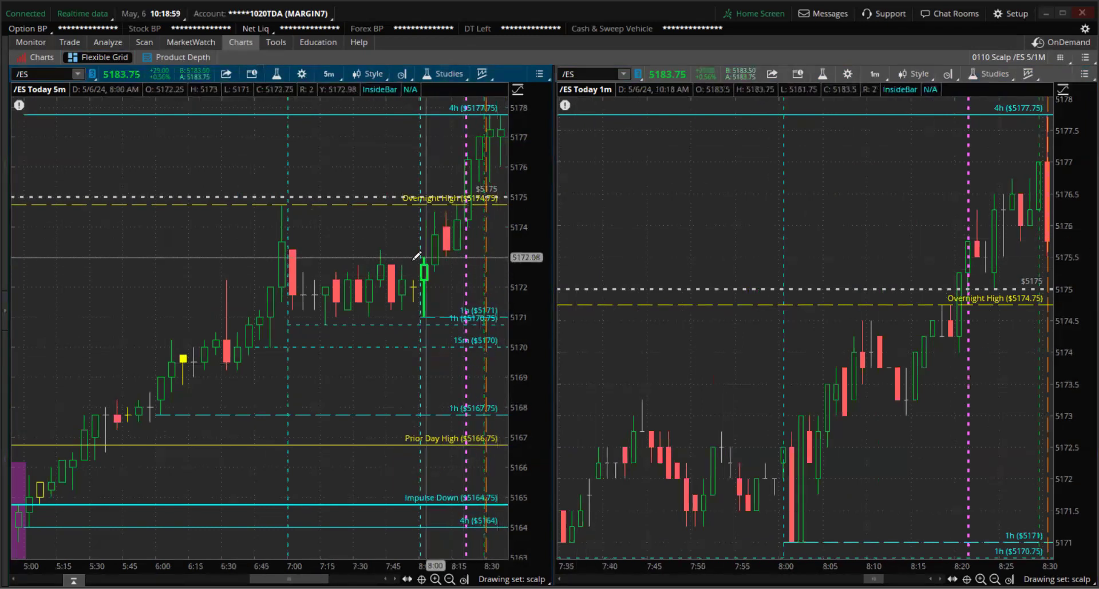
{"action": "left_click_drag", "start_coordinate": [988, 292], "coordinate": [559, 395]}
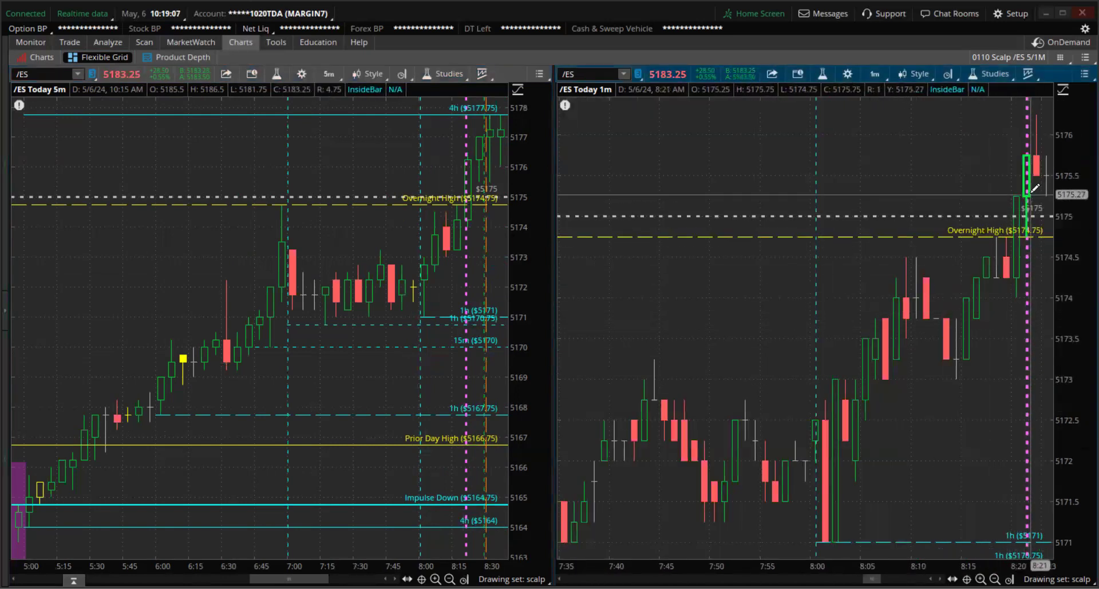
{"action": "left_click_drag", "start_coordinate": [247, 389], "coordinate": [541, 391]}
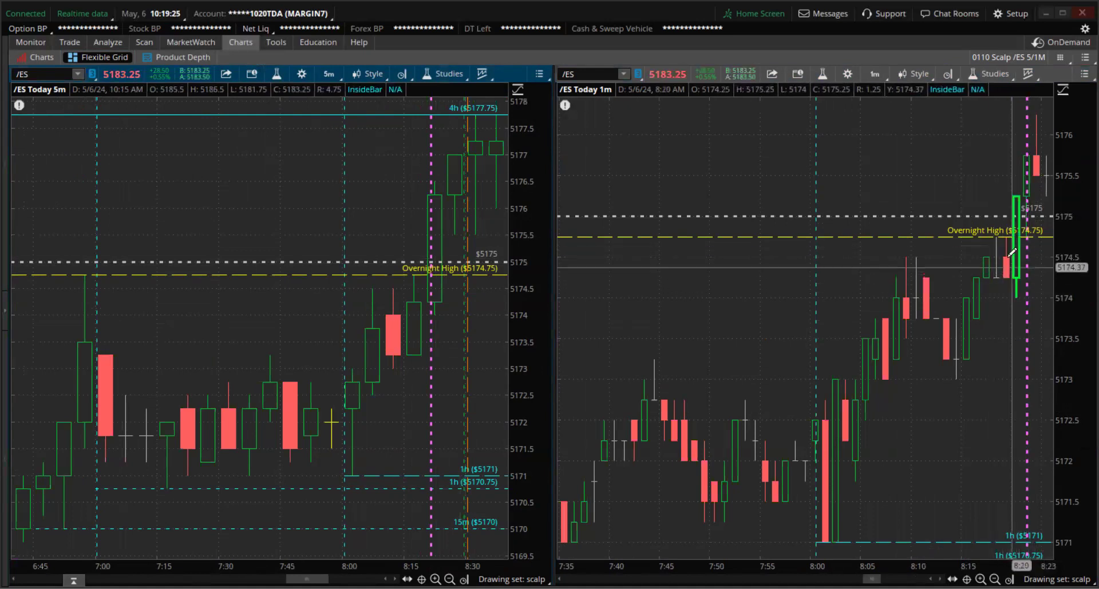
{"action": "left_click_drag", "start_coordinate": [902, 351], "coordinate": [801, 449]}
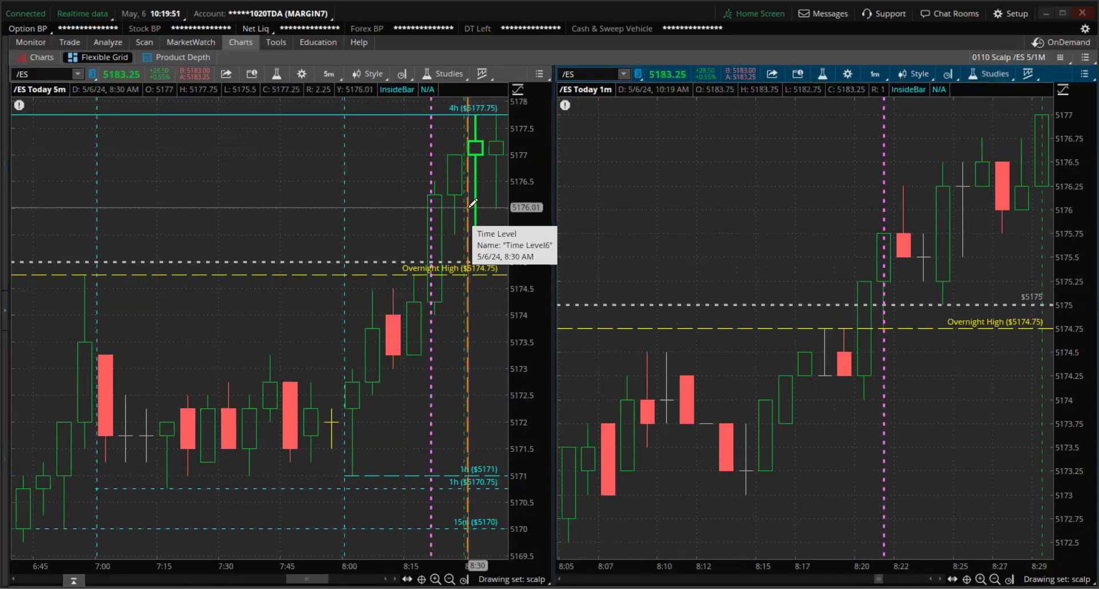
{"action": "right_click", "coordinate": [465, 314]}
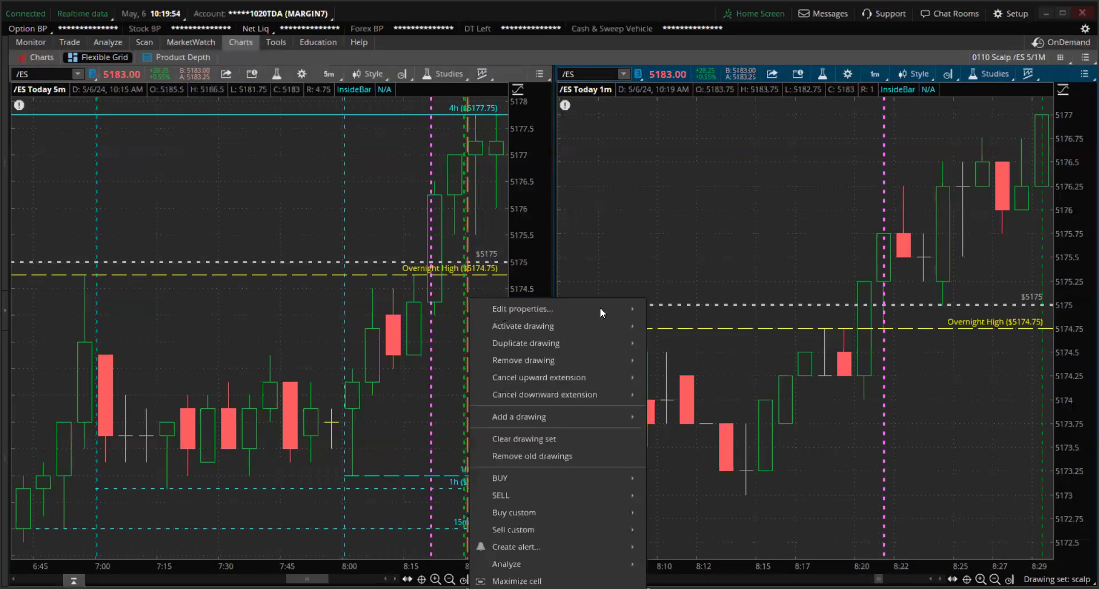
{"action": "mouse_move", "coordinate": [629, 310]}
{"action": "left_click", "coordinate": [657, 308]}
{"action": "left_click", "coordinate": [755, 147]}
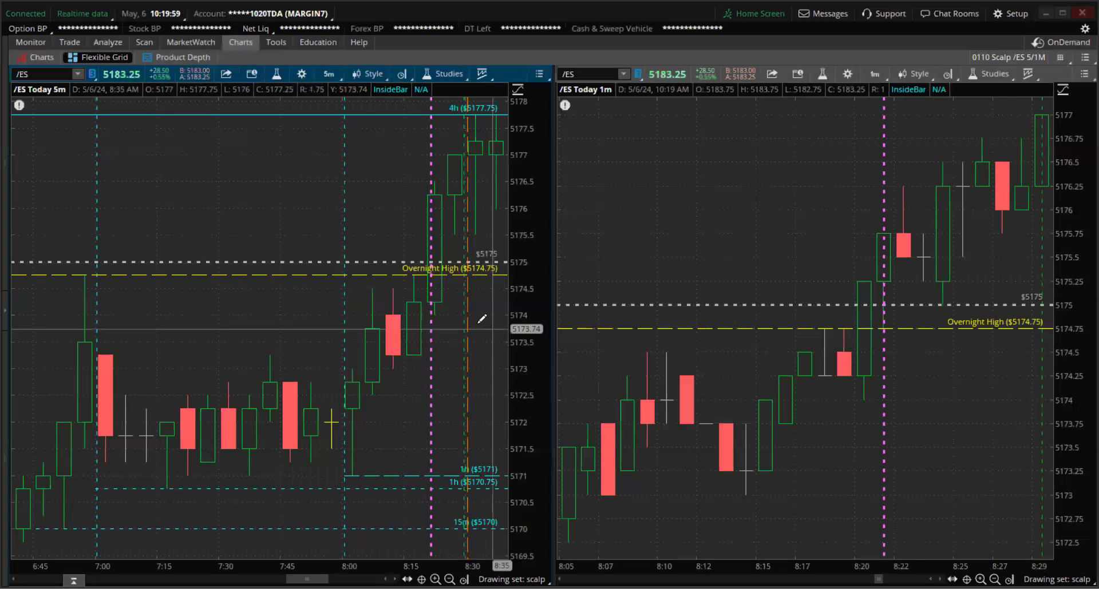
Change the color of the 8:30 AM time level on the 5-minute chart to gray
{"action": "right_click", "coordinate": [467, 314]}
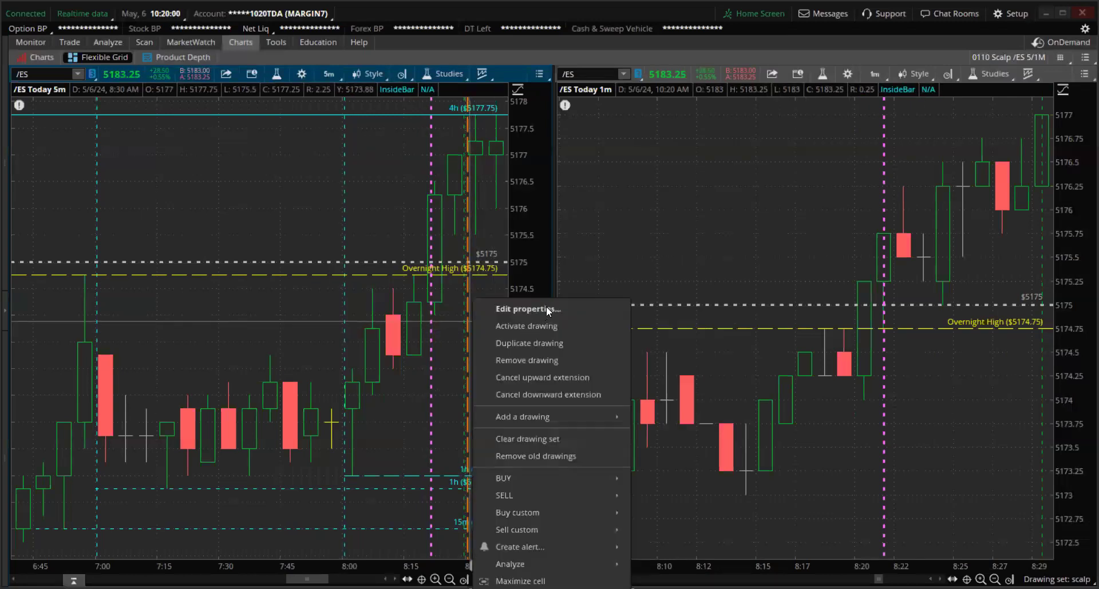
{"action": "left_click", "coordinate": [547, 309]}
{"action": "left_click", "coordinate": [408, 402]}
{"action": "left_click", "coordinate": [436, 434]}
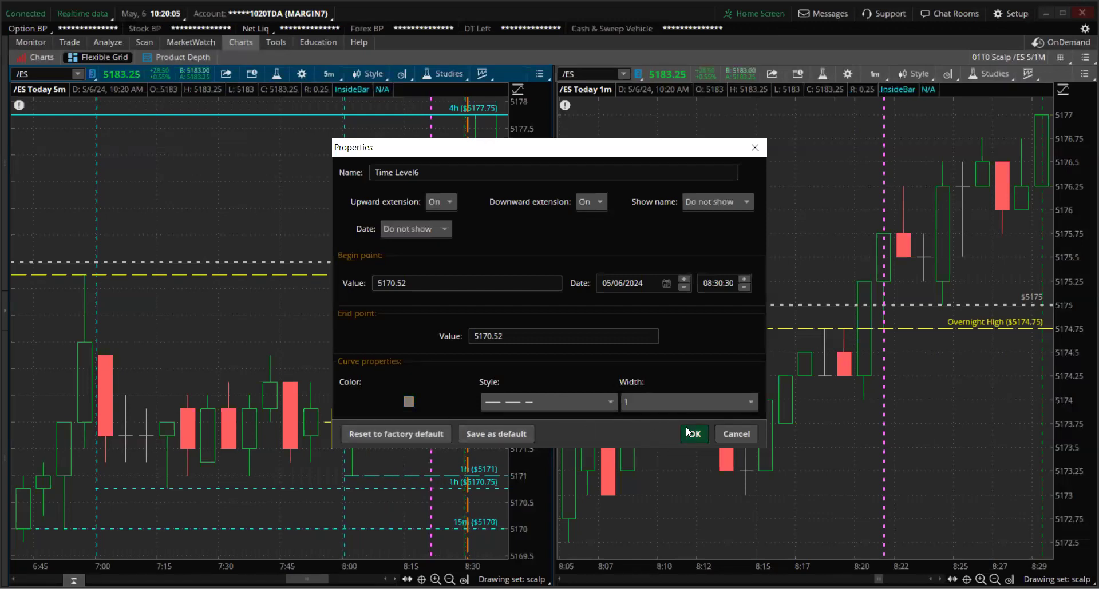
{"action": "left_click", "coordinate": [694, 433]}
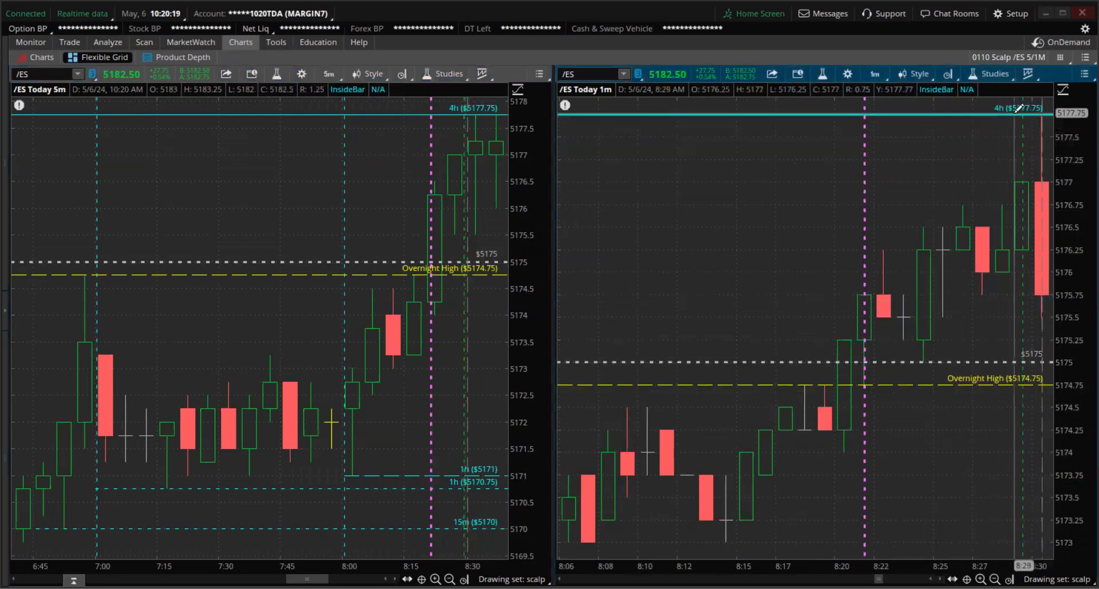
Go back to the 90-day 4-hour /ES chart and examine the latest candles between the impulse levels and the 4h Midpoint
{"action": "left_click", "coordinate": [51, 58]}
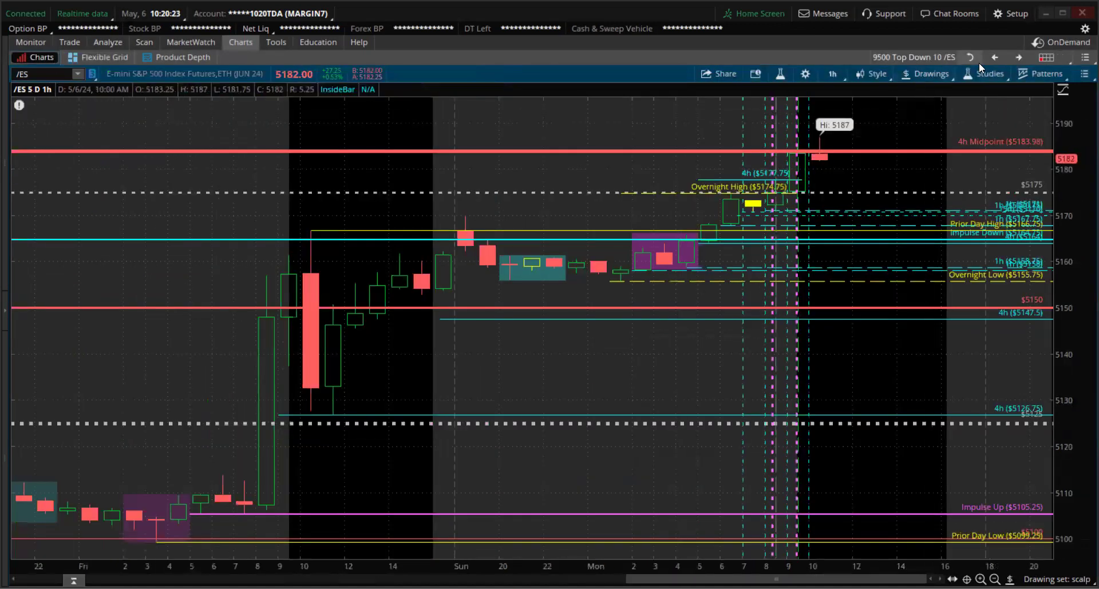
{"action": "left_click", "coordinate": [995, 57]}
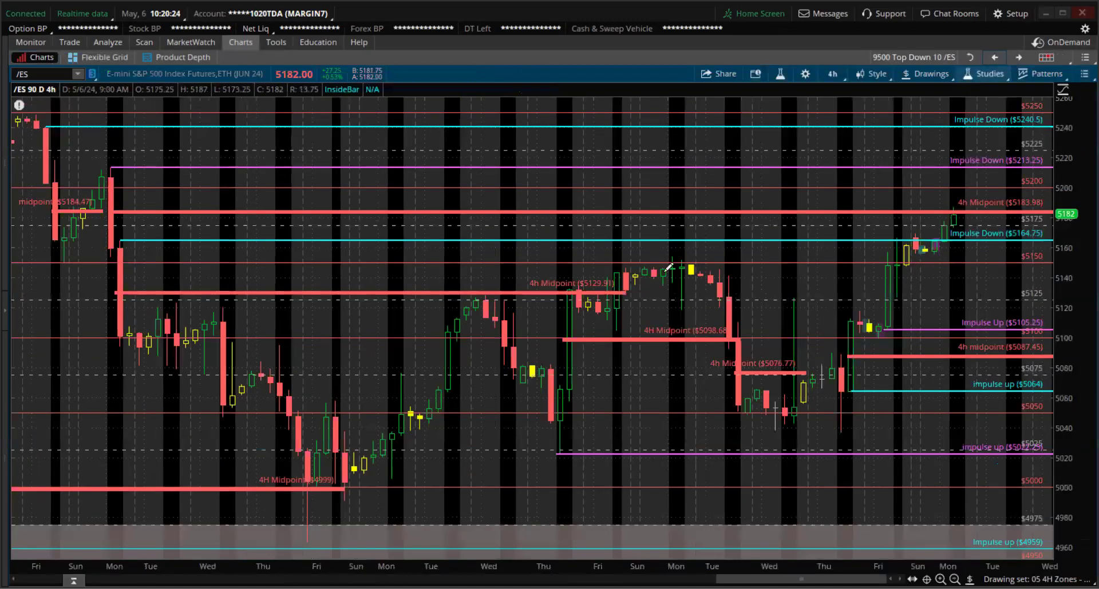
{"action": "scroll", "coordinate": [561, 343], "scroll_direction": "up", "scroll_amount": 3}
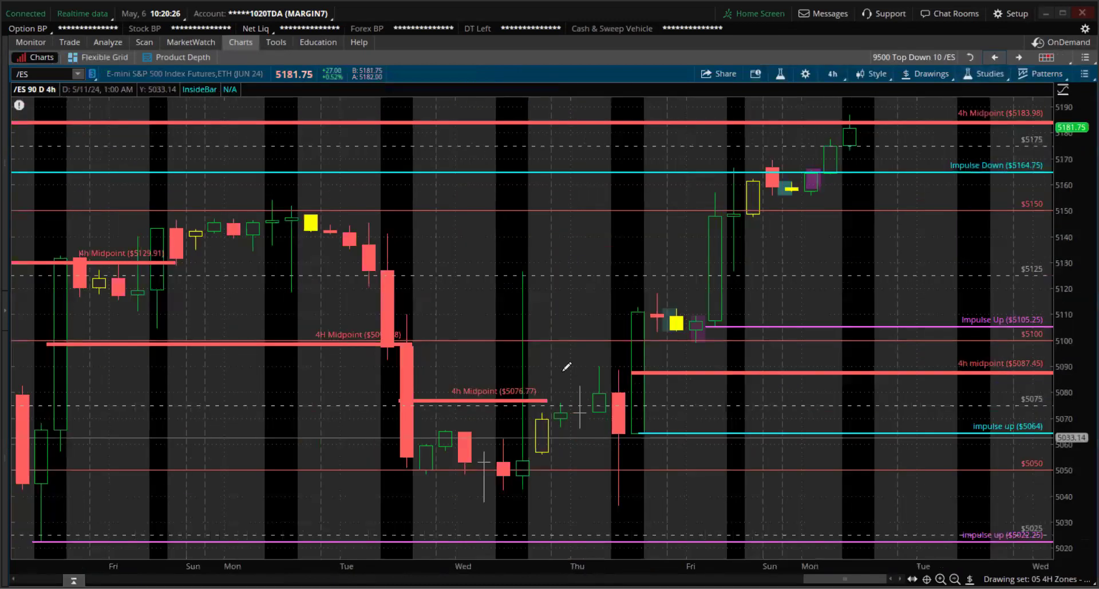
{"action": "left_click_drag", "start_coordinate": [450, 284], "coordinate": [723, 284]}
{"action": "left_click_drag", "start_coordinate": [571, 193], "coordinate": [570, 191]}
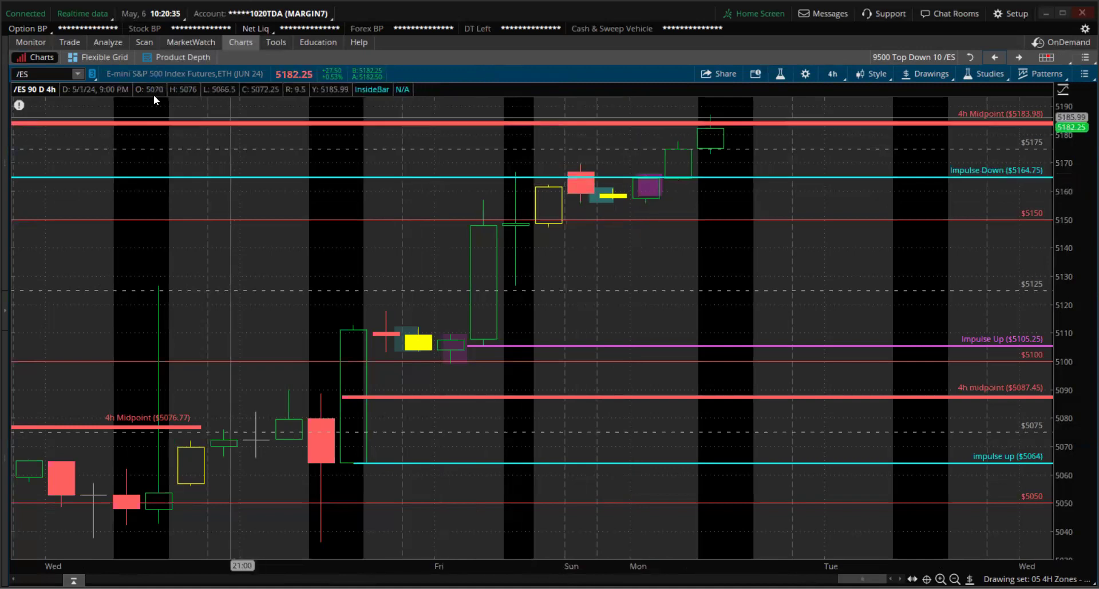
Return to the 5-minute and 1-minute scalp grid and examine the 1-minute candles between 8:40 and 9:30 around the Overnight High
{"action": "left_click", "coordinate": [116, 56]}
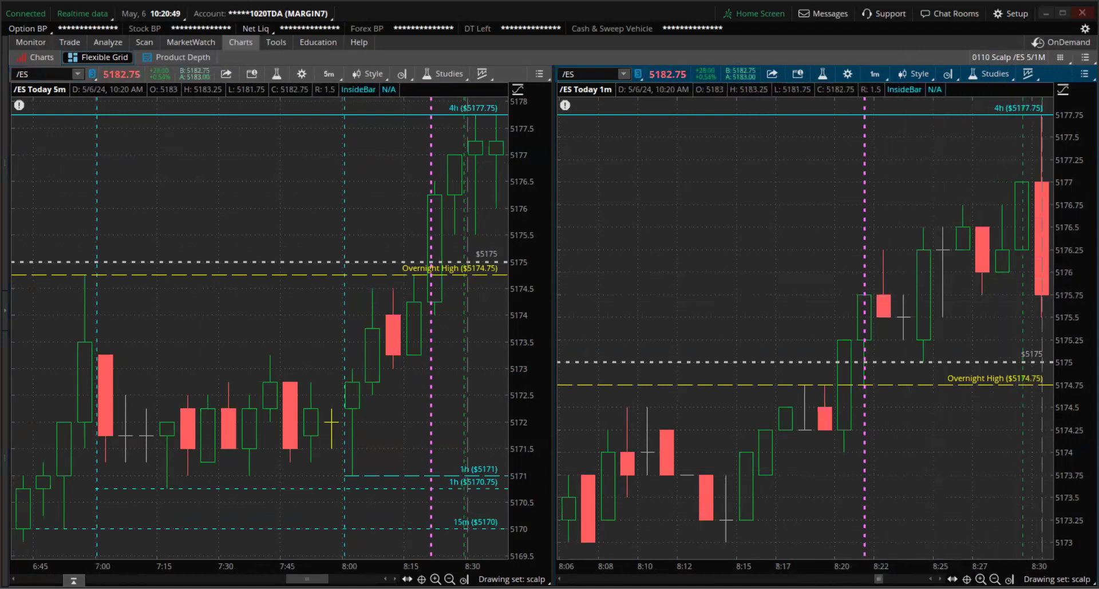
{"action": "scroll", "coordinate": [804, 326], "scroll_direction": "down", "scroll_amount": 10}
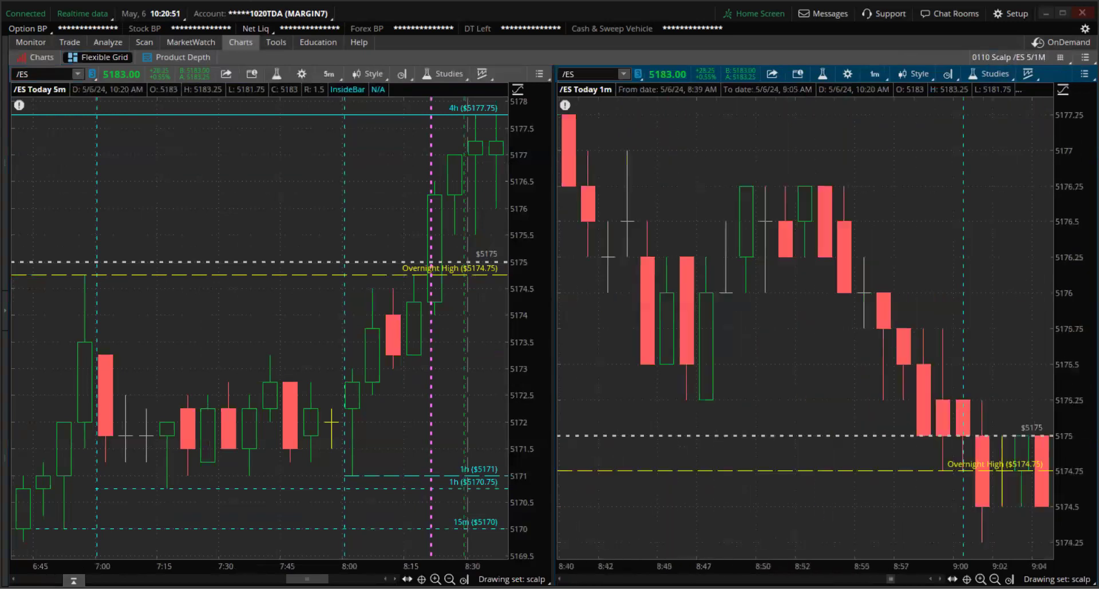
{"action": "scroll", "coordinate": [804, 327], "scroll_direction": "down", "scroll_amount": 1}
{"action": "left_click", "coordinate": [951, 579]}
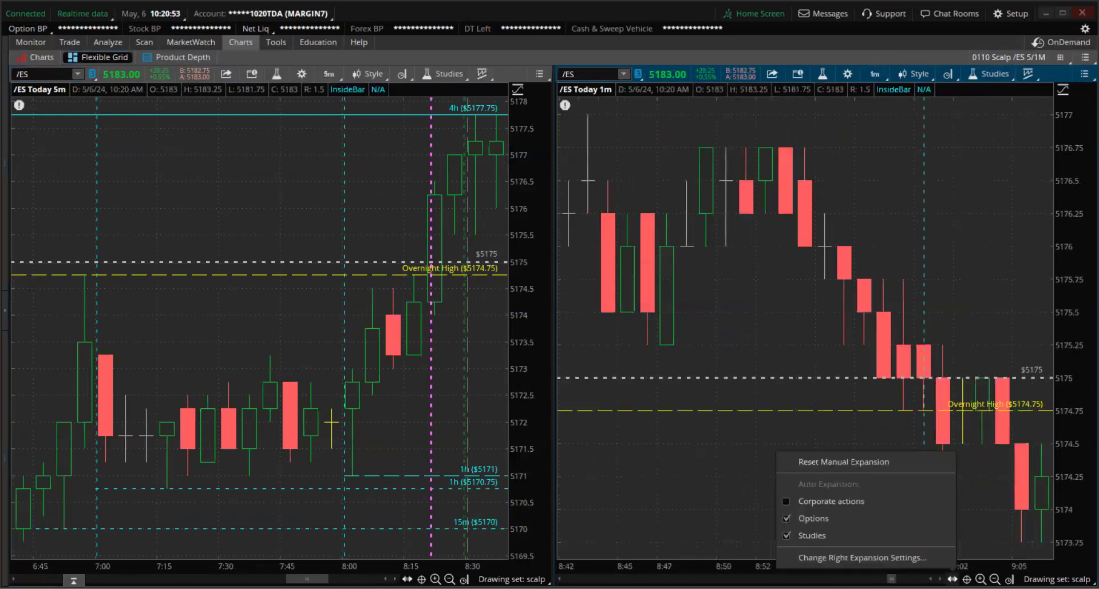
{"action": "left_click", "coordinate": [940, 579]}
{"action": "left_click", "coordinate": [940, 579]}
{"action": "left_click", "coordinate": [940, 579]}
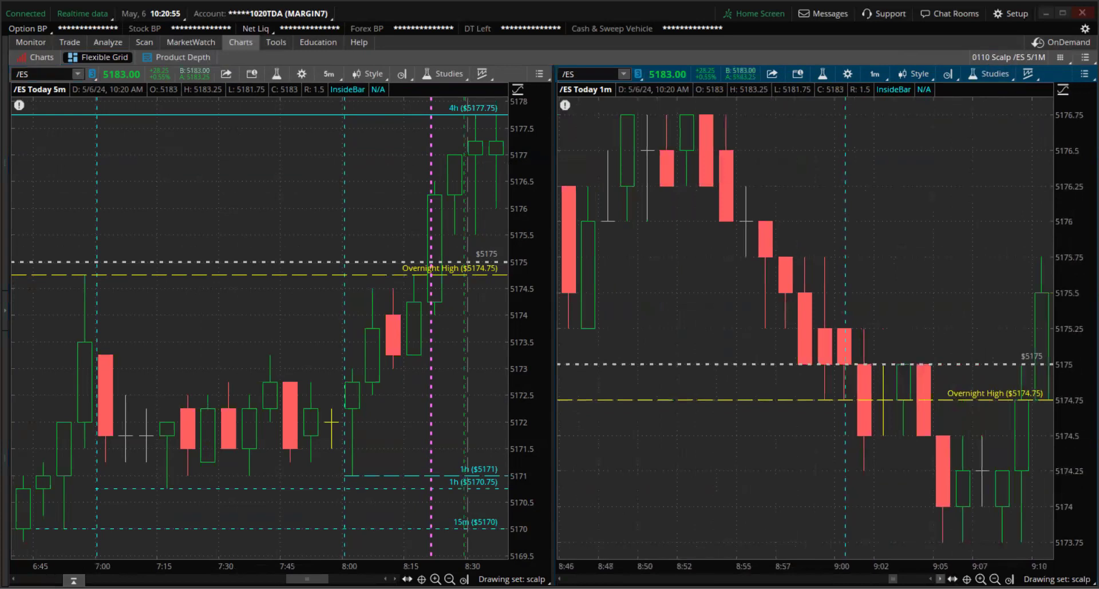
{"action": "left_click", "coordinate": [940, 579]}
{"action": "left_click", "coordinate": [940, 579]}
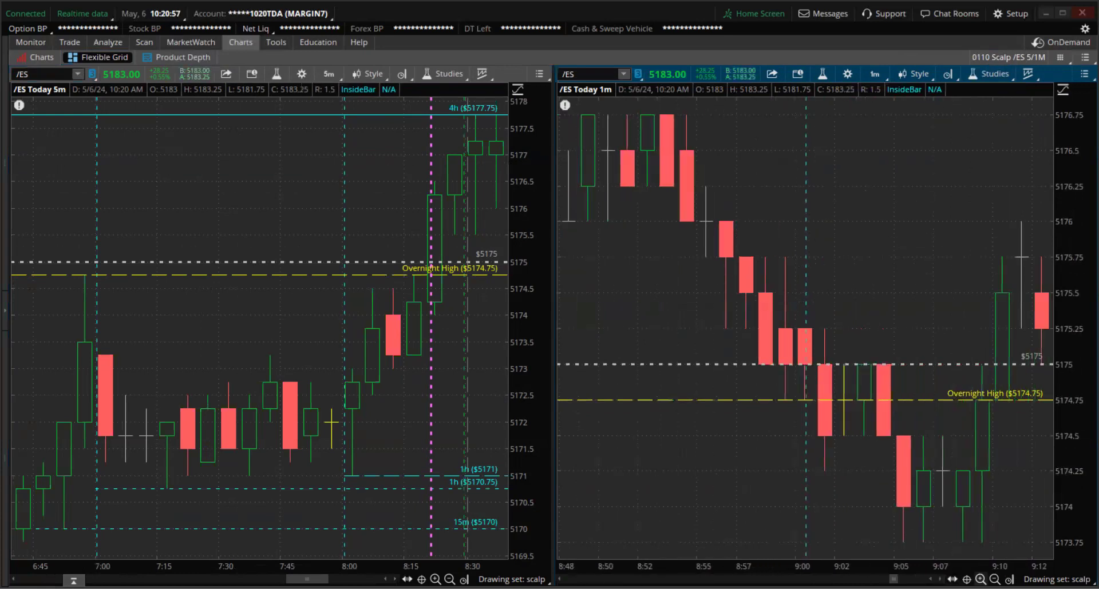
{"action": "left_click", "coordinate": [995, 579]}
{"action": "scroll", "coordinate": [959, 533], "scroll_direction": "up", "scroll_amount": 3}
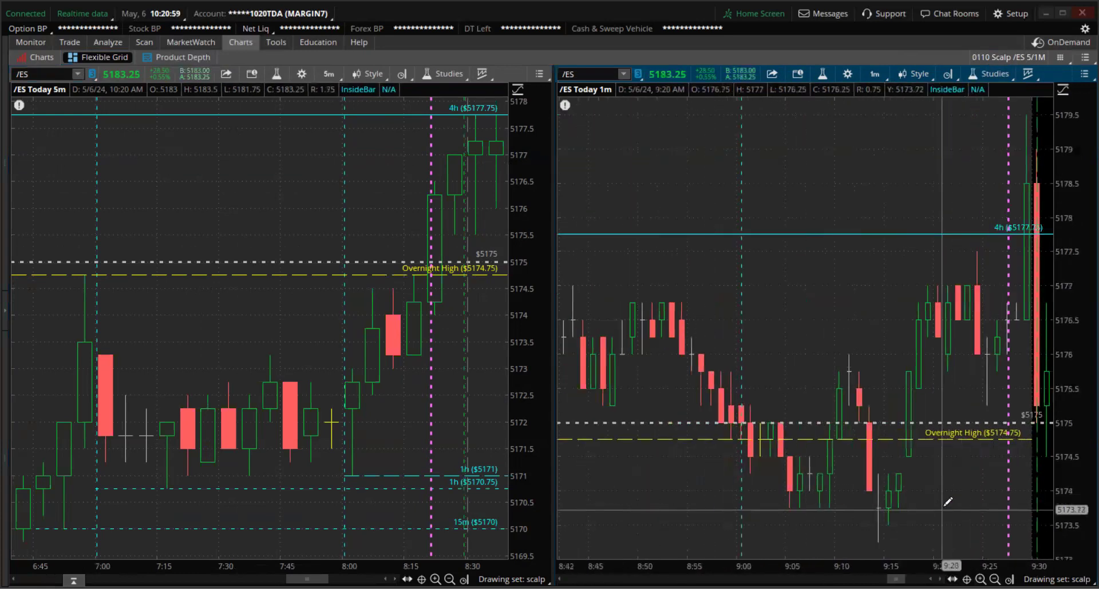
{"action": "left_click_drag", "start_coordinate": [1011, 447], "coordinate": [560, 510]}
Review the 5-minute chart from the purple session zone to the 9:30 open and compare the 1-minute chart between 8:00 and 9:30
{"action": "scroll", "coordinate": [259, 321], "scroll_direction": "down", "scroll_amount": 5}
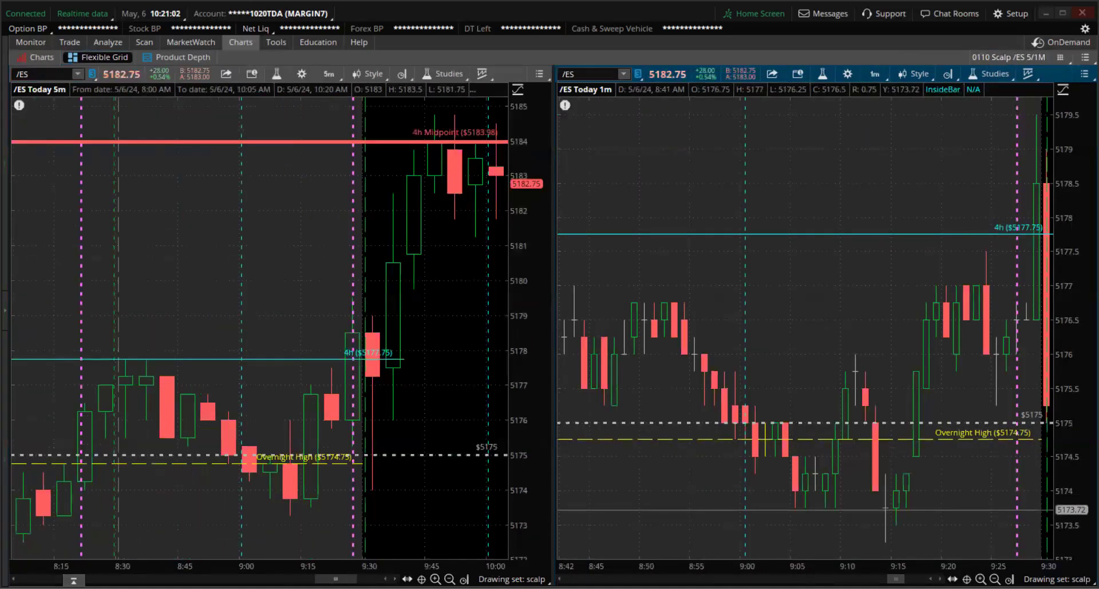
{"action": "scroll", "coordinate": [259, 321], "scroll_direction": "up", "scroll_amount": 2}
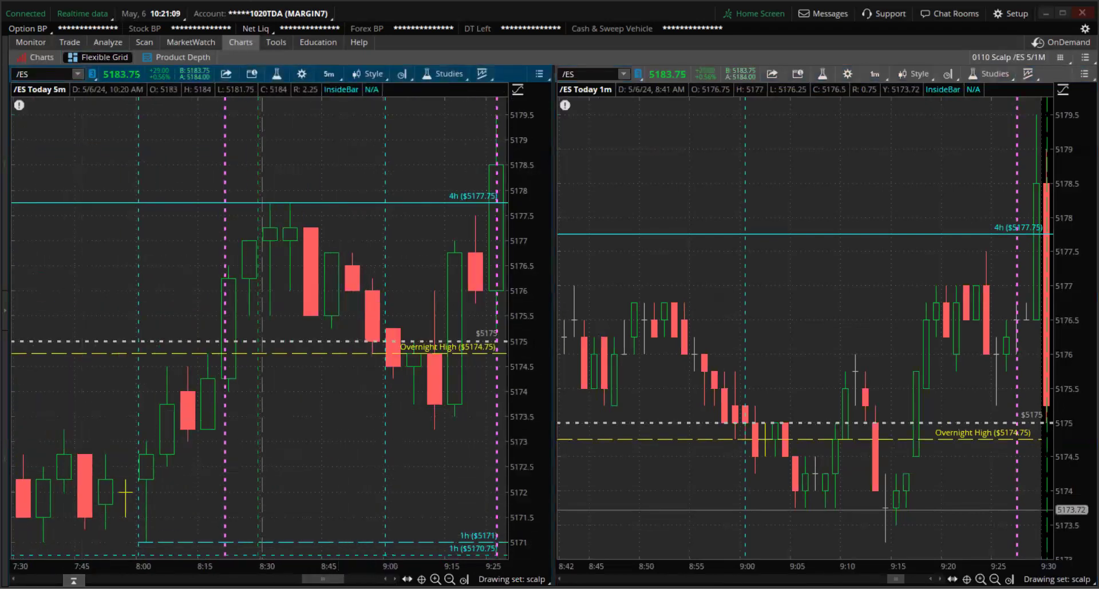
{"action": "scroll", "coordinate": [126, 492], "scroll_direction": "down", "scroll_amount": 5}
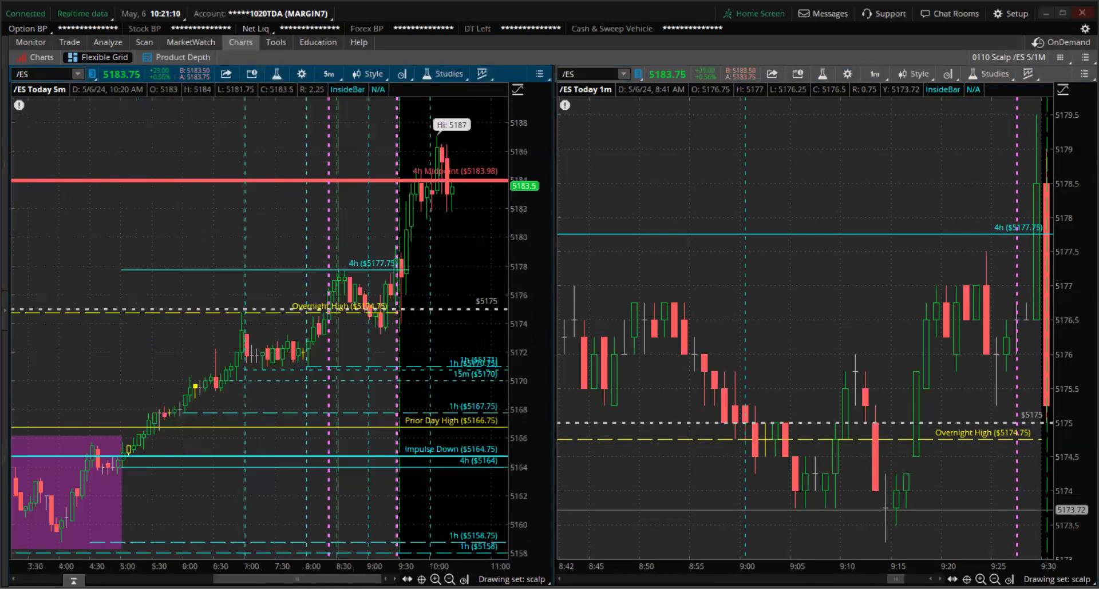
{"action": "left_click_drag", "start_coordinate": [238, 481], "coordinate": [454, 484]}
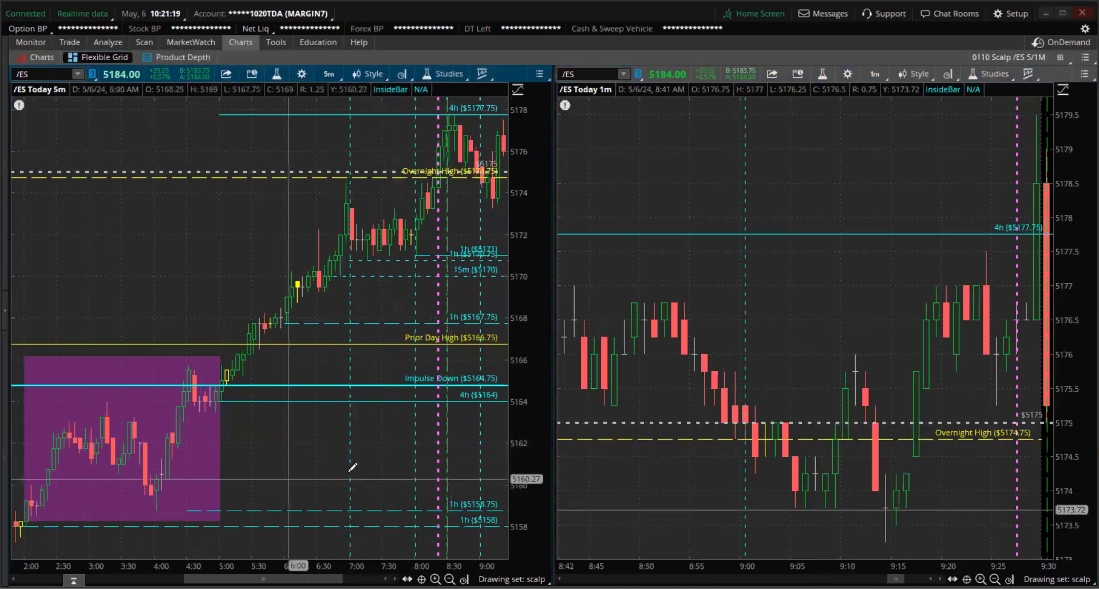
{"action": "scroll", "coordinate": [369, 459], "scroll_direction": "down", "scroll_amount": 2}
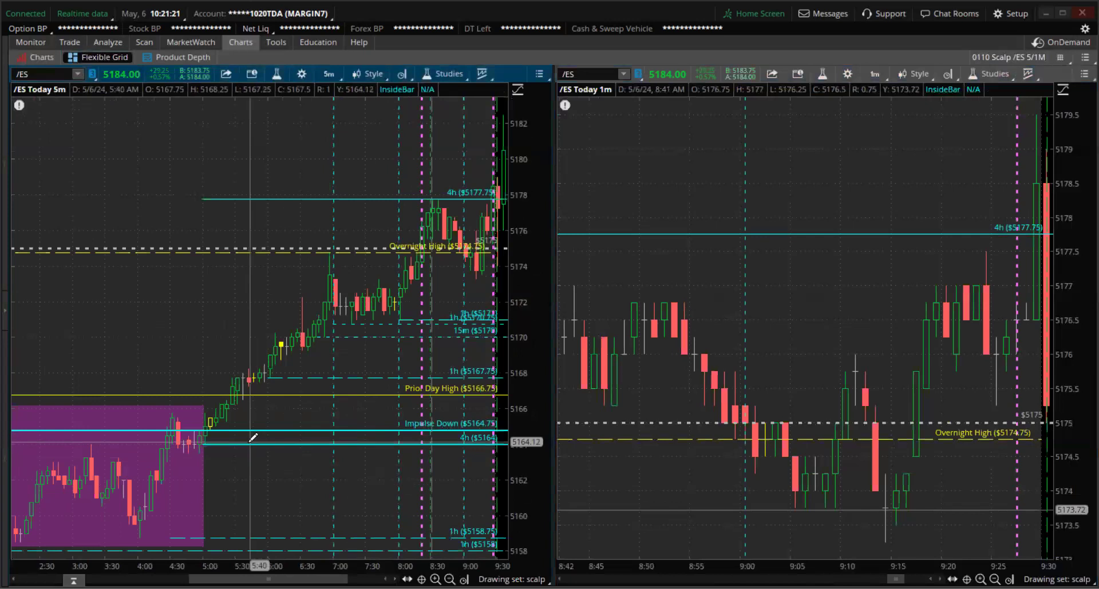
{"action": "left_click_drag", "start_coordinate": [210, 441], "coordinate": [496, 437]}
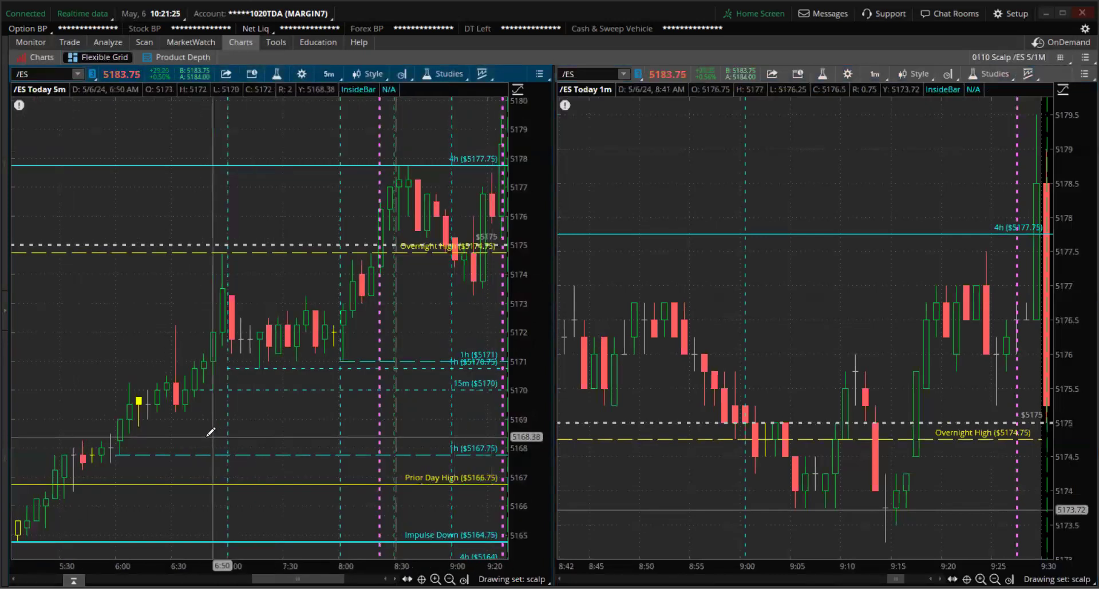
{"action": "left_click_drag", "start_coordinate": [112, 442], "coordinate": [505, 441]}
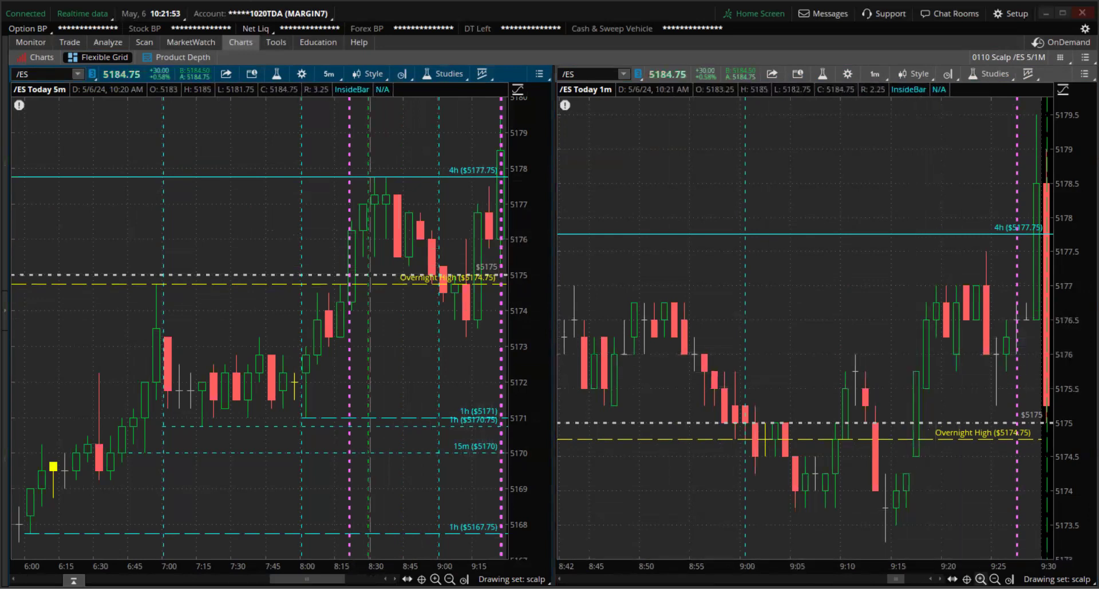
{"action": "left_click", "coordinate": [981, 578]}
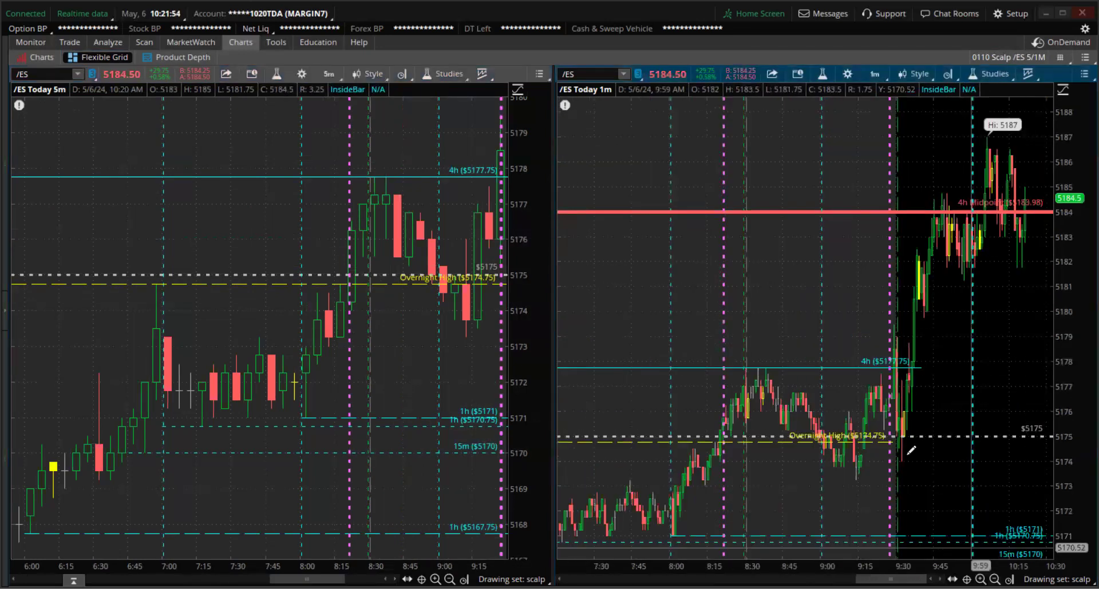
{"action": "left_click_drag", "start_coordinate": [973, 422], "coordinate": [747, 502]}
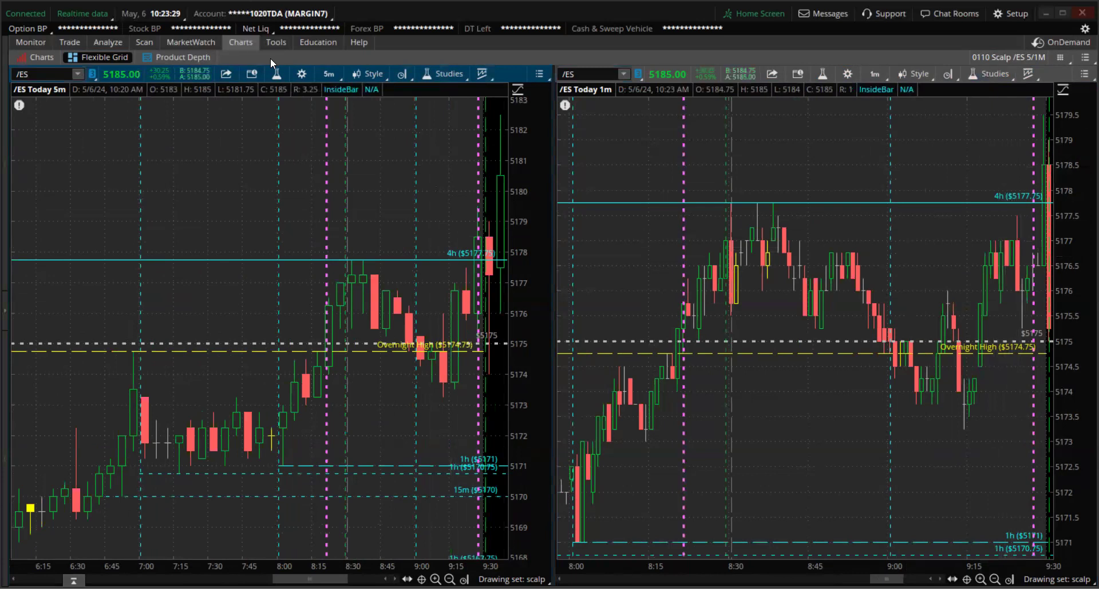
Return to the 9500 Top Down 10 /ES charts and advance from the 90-day 4-hour chart to the Today 5-minute chart
{"action": "left_click", "coordinate": [36, 58]}
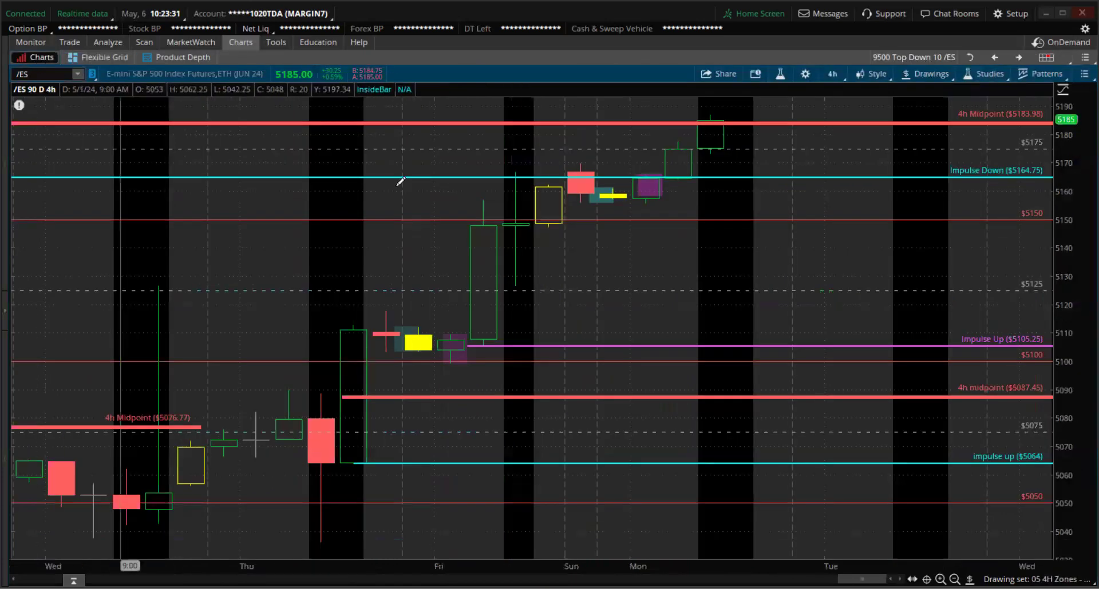
{"action": "left_click", "coordinate": [1010, 60]}
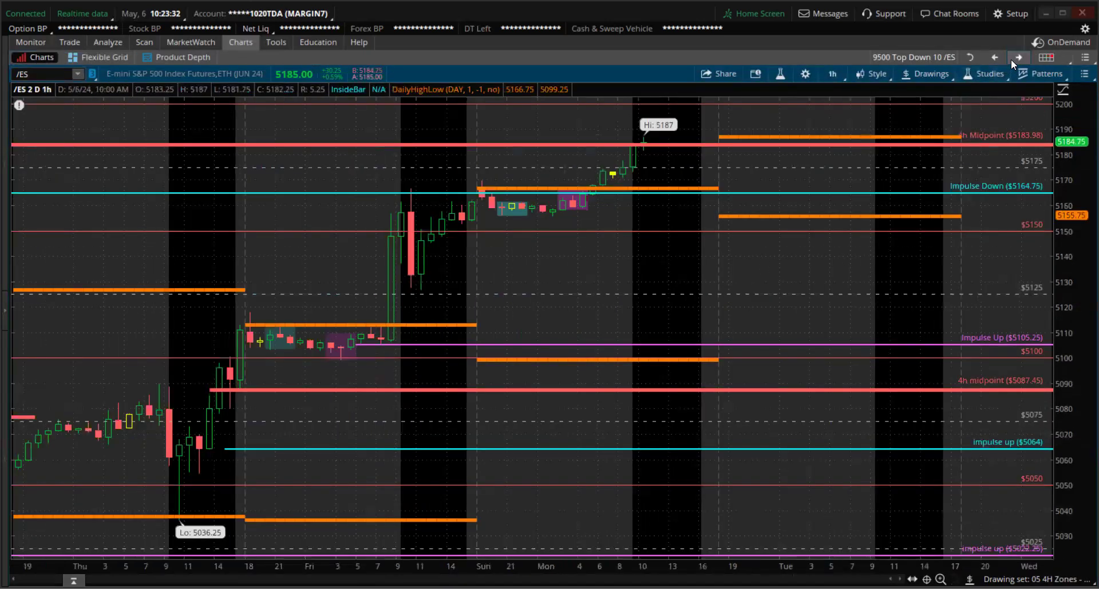
{"action": "left_click", "coordinate": [1010, 60]}
{"action": "left_click", "coordinate": [1010, 60]}
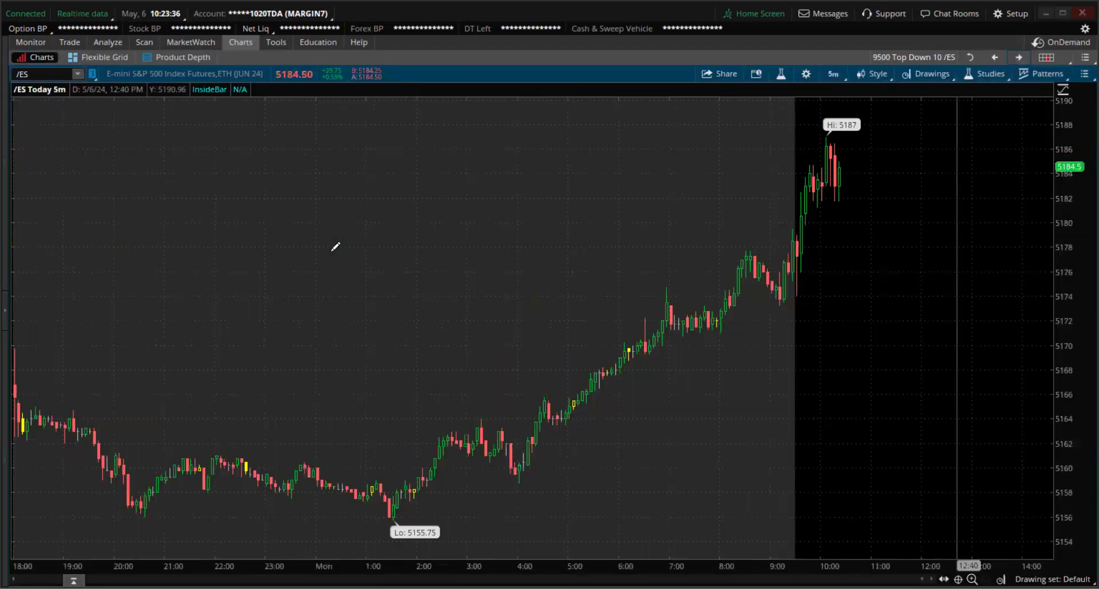
Switch the drawing set of the Top Down 5-minute /ES chart from Default to scalp
{"action": "right_click", "coordinate": [319, 312]}
{"action": "mouse_move", "coordinate": [366, 585]}
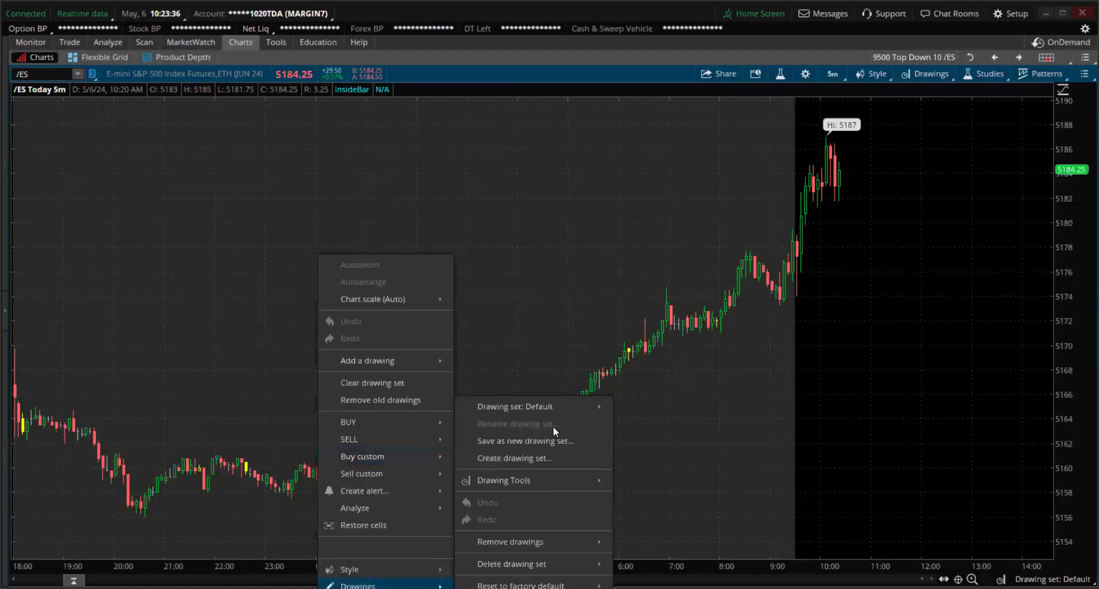
{"action": "mouse_move", "coordinate": [572, 405]}
{"action": "left_click", "coordinate": [650, 404]}
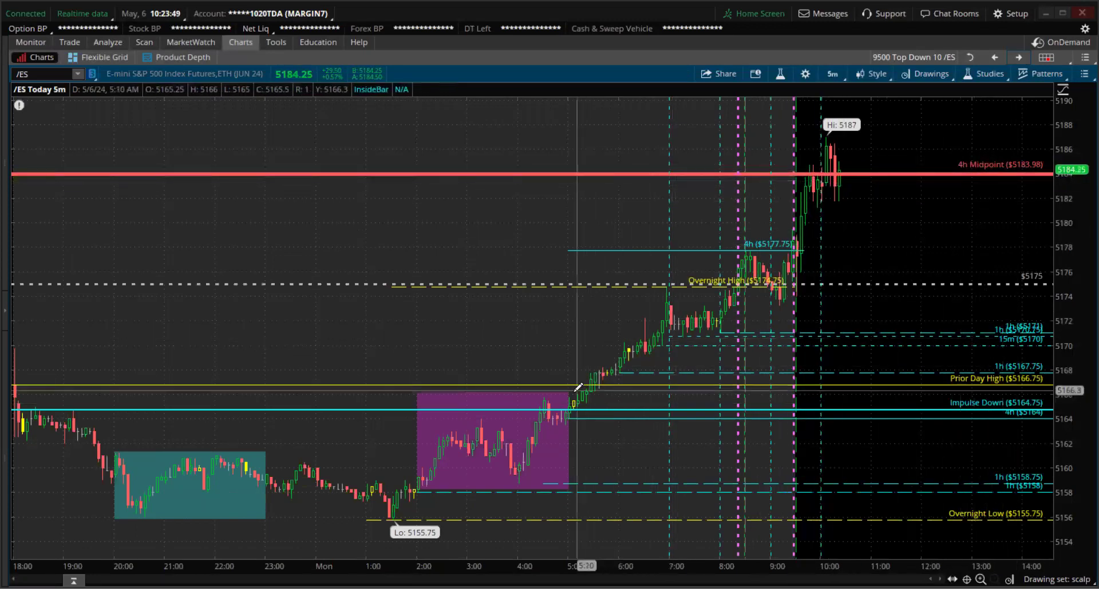
Examine the 5-minute candles from 5:00 to past 10:00 around the 4h Midpoint, and return to the full Top Down grid of charts
{"action": "left_click_drag", "start_coordinate": [566, 366], "coordinate": [1062, 347]}
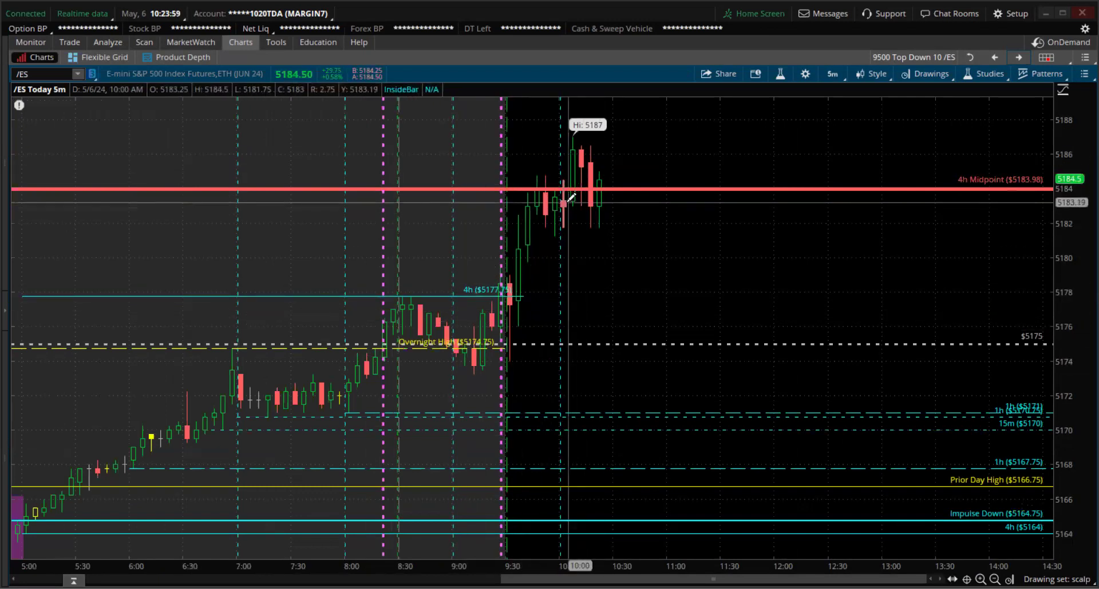
{"action": "left_click", "coordinate": [967, 58]}
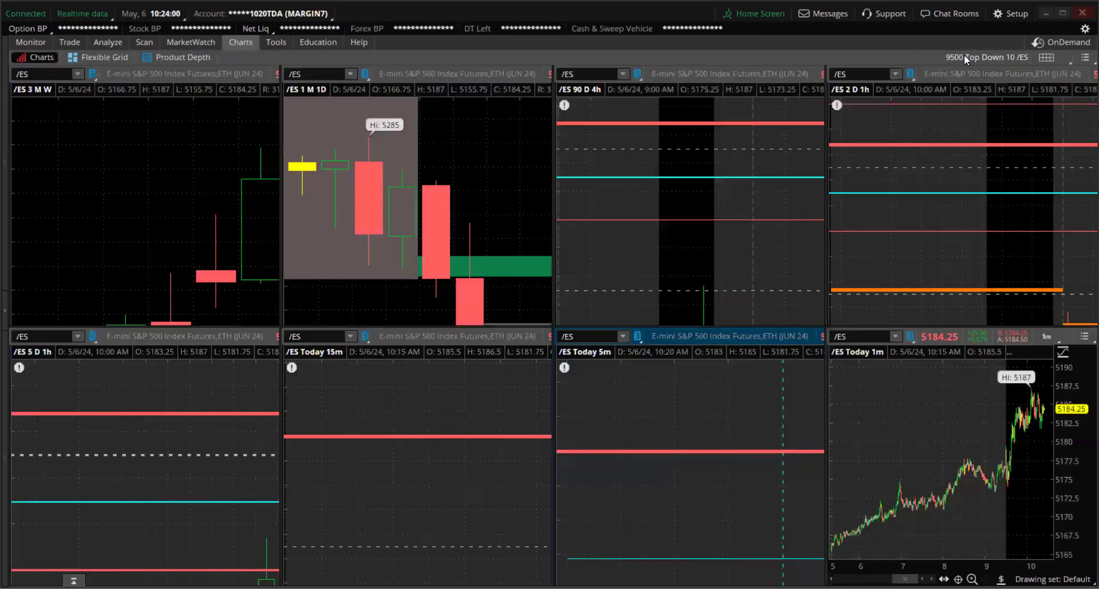